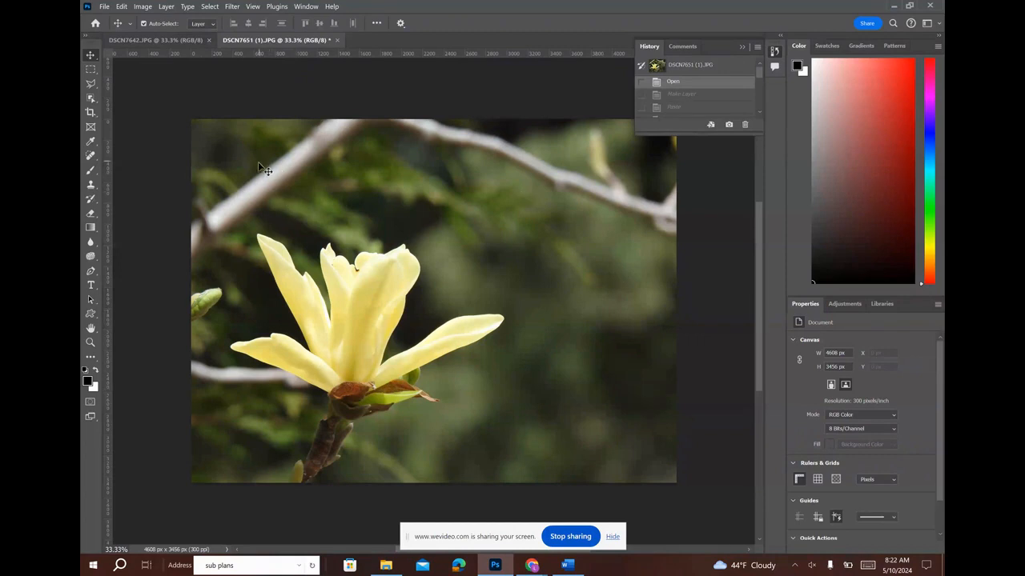
Clear the existing selection in DSCN7642.JPG and select the whole duck again with the Object Selection tool
click(157, 40)
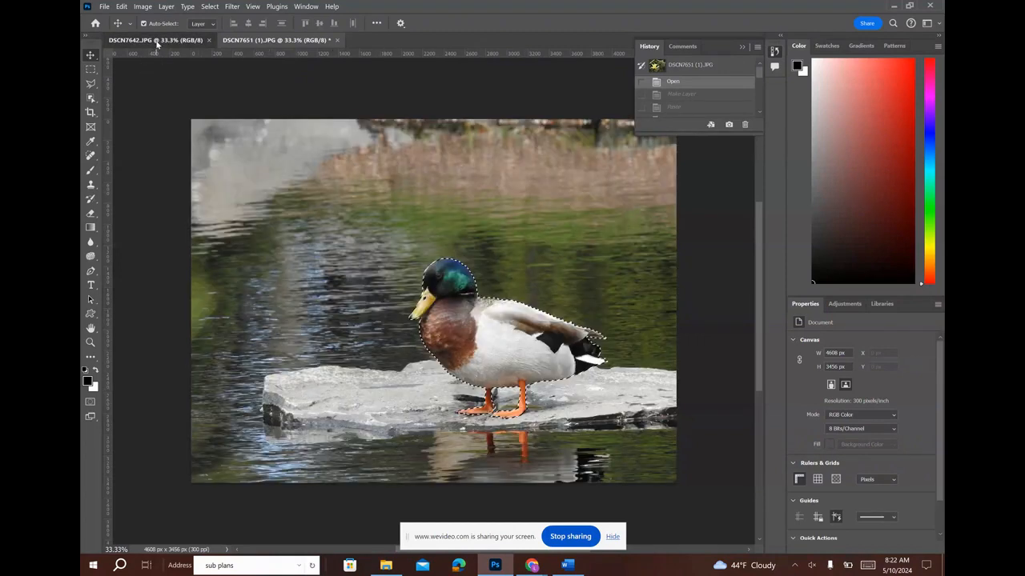
key(ctrl+Tab)
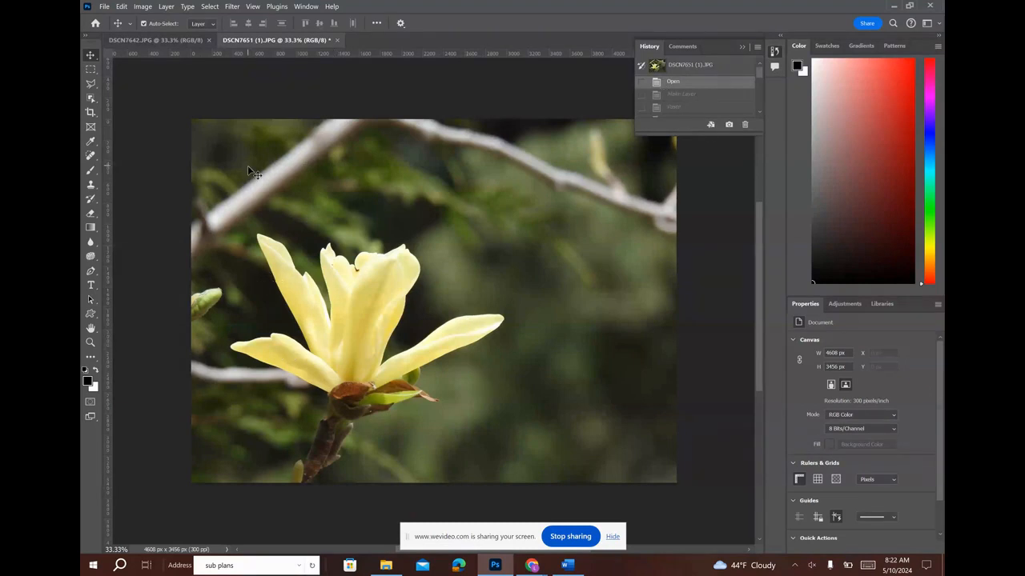
click(150, 40)
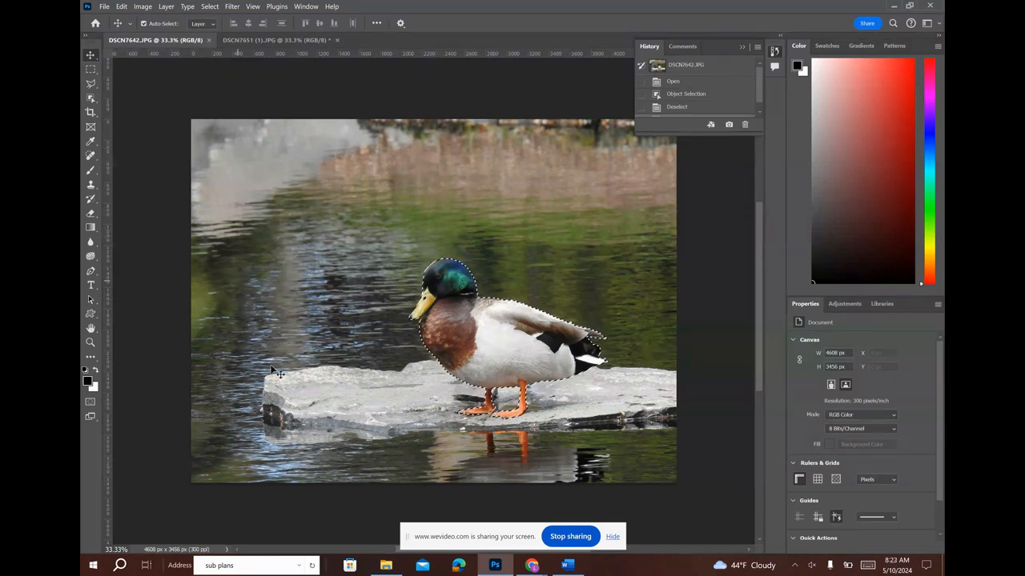
click(90, 98)
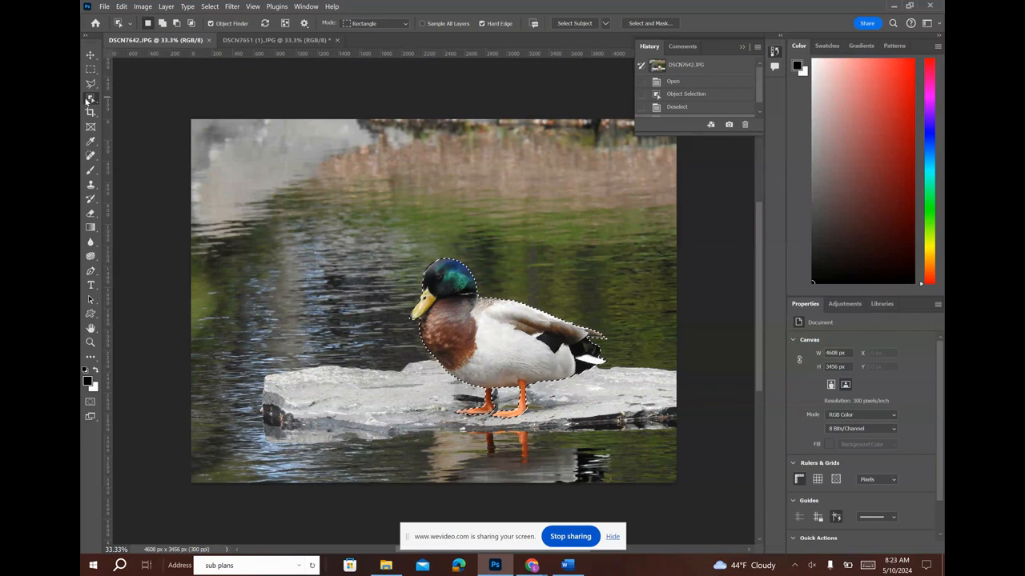
right_click(87, 99)
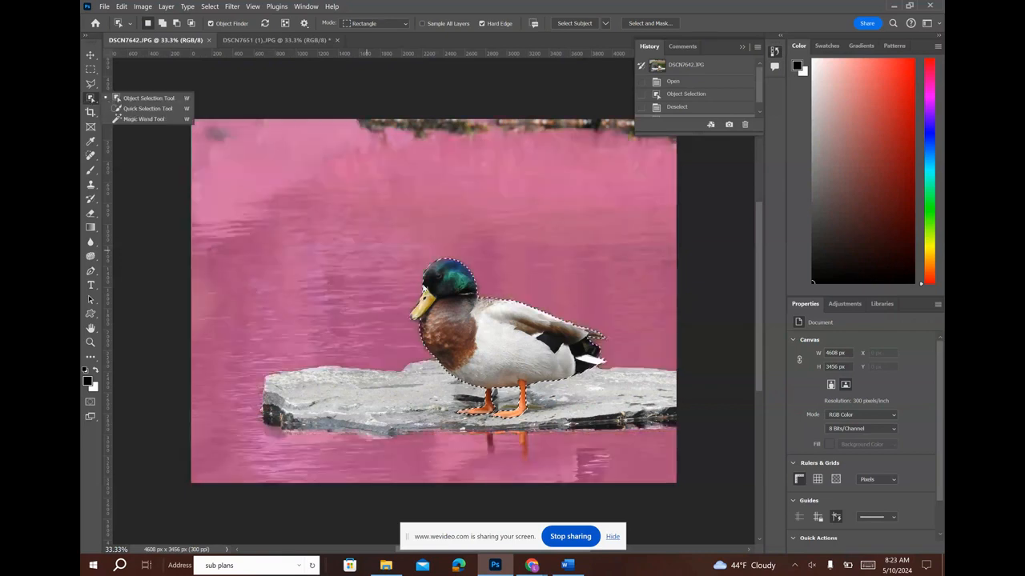
click(373, 244)
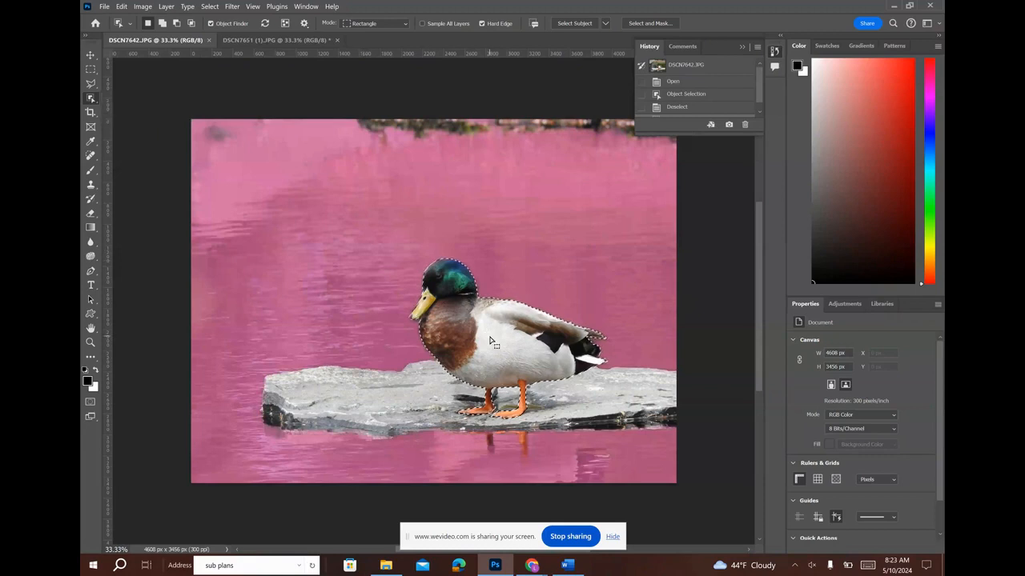
key(ctrl+d)
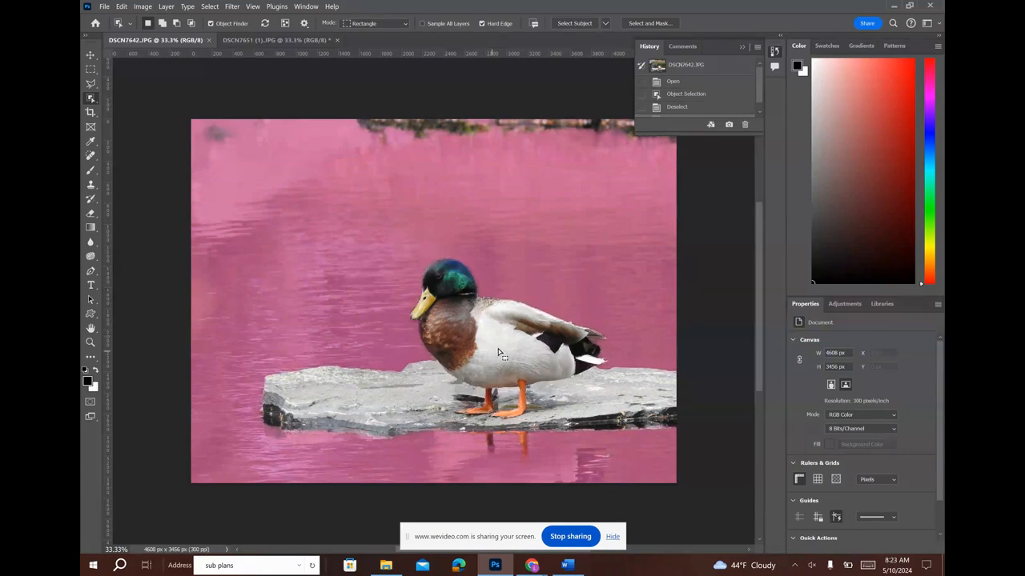
click(494, 352)
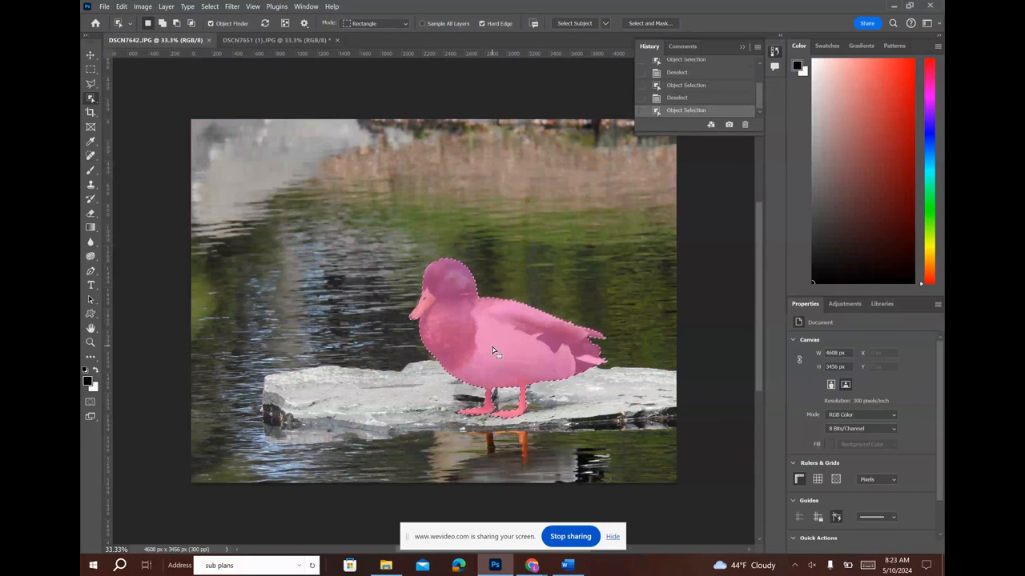
Switch to the flower photo DSCN7651 (1).JPG and reset the workspace layout so that its layers are listed
click(297, 42)
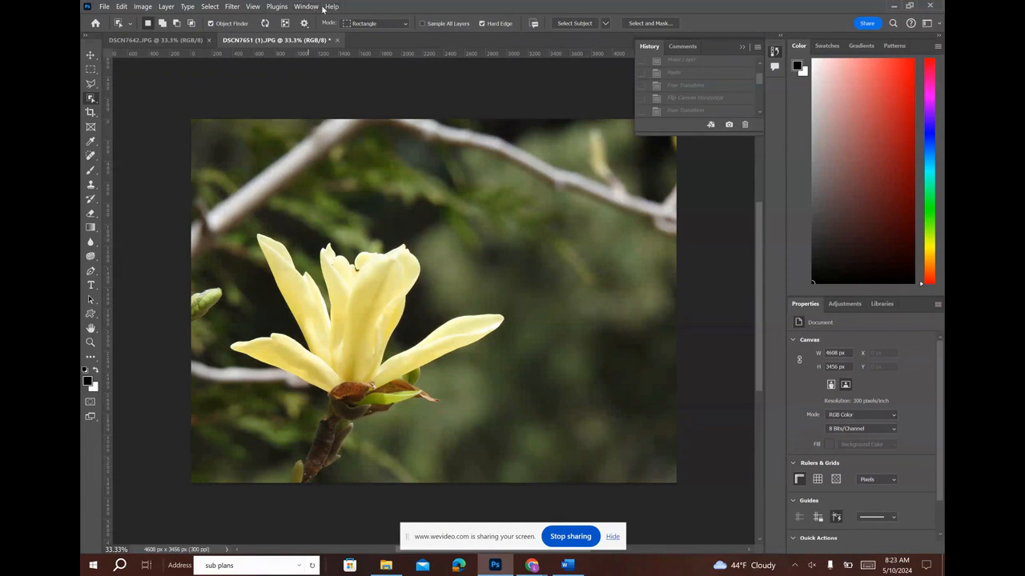
click(304, 8)
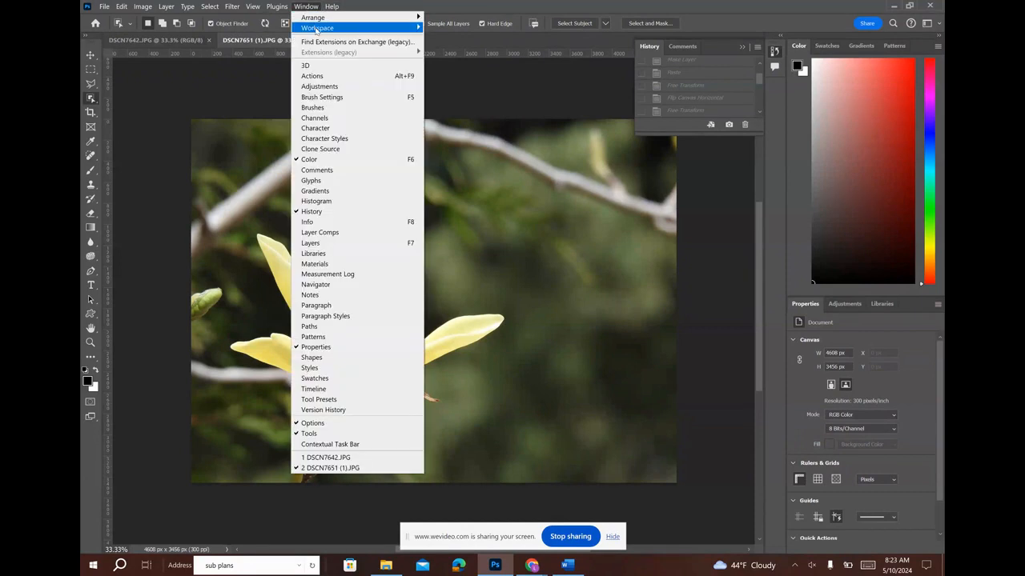
mouse_move(317, 30)
click(456, 83)
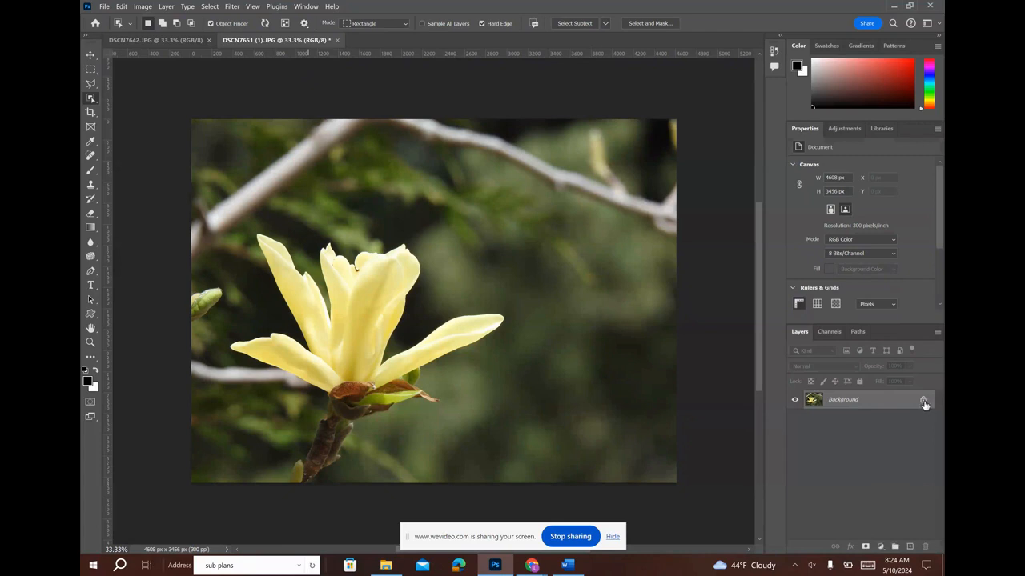
Unlock the flower photo's Background layer and paste the copied duck above it as a new layer
click(924, 401)
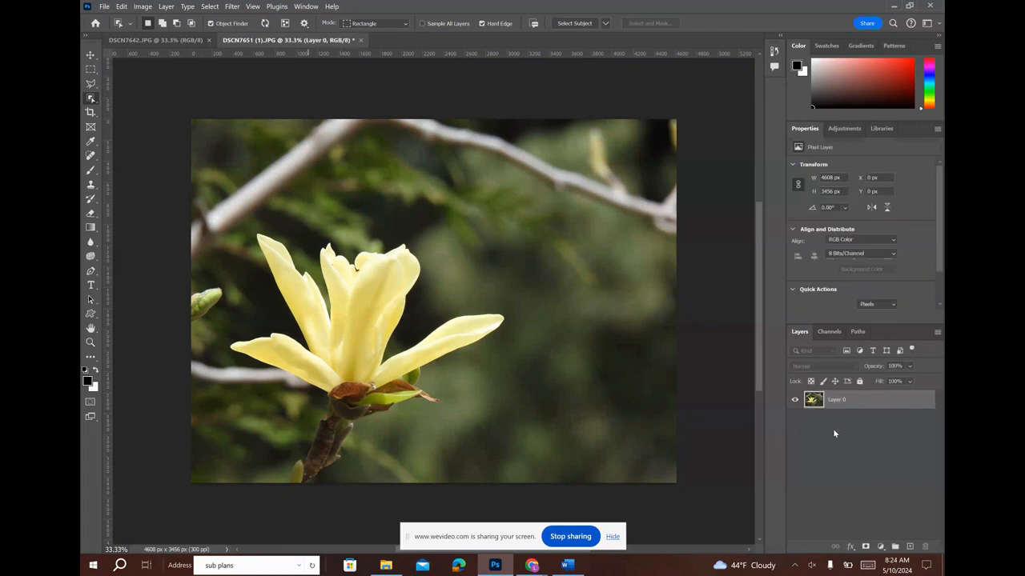
click(838, 432)
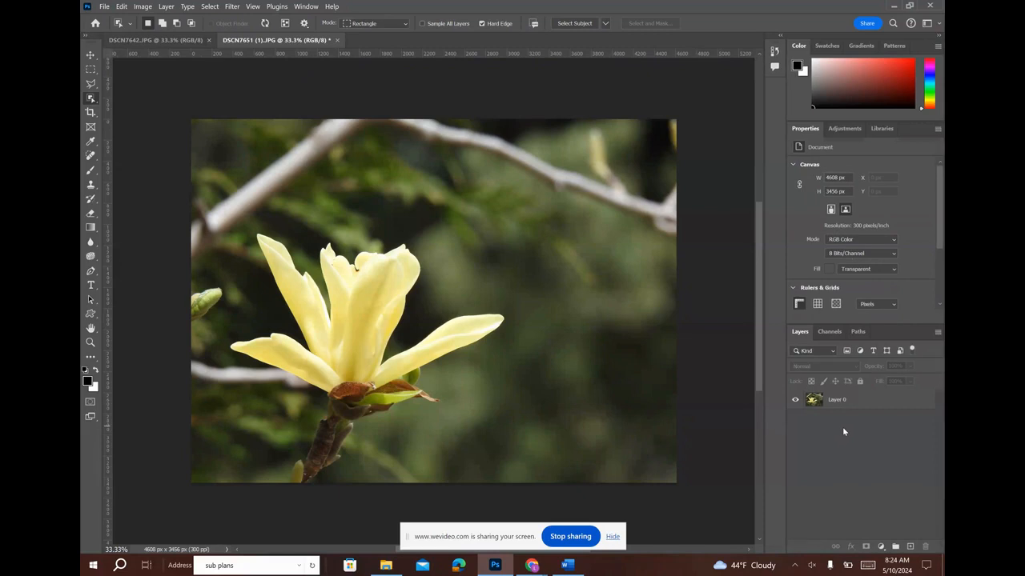
key(ctrl+v)
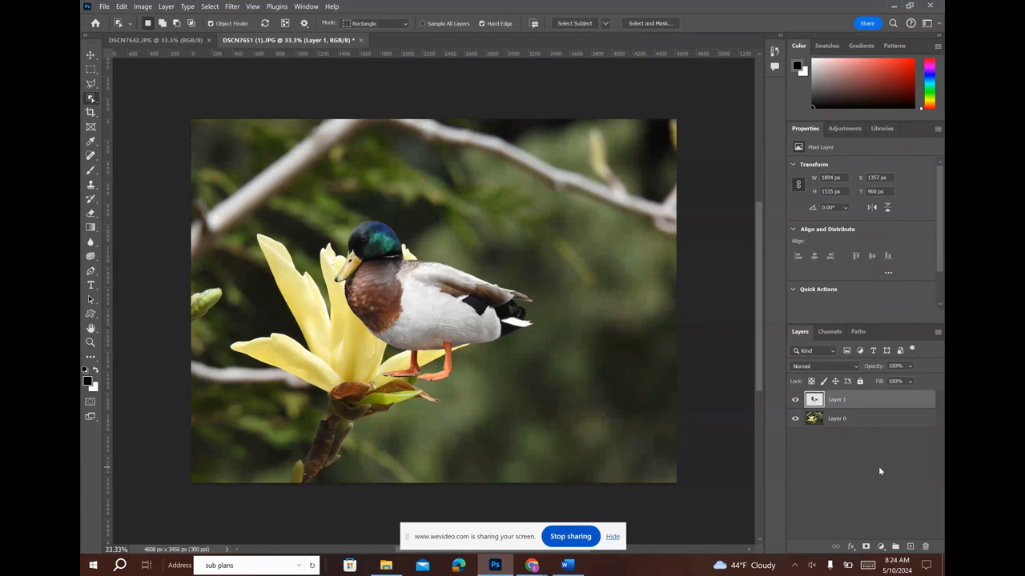
click(122, 6)
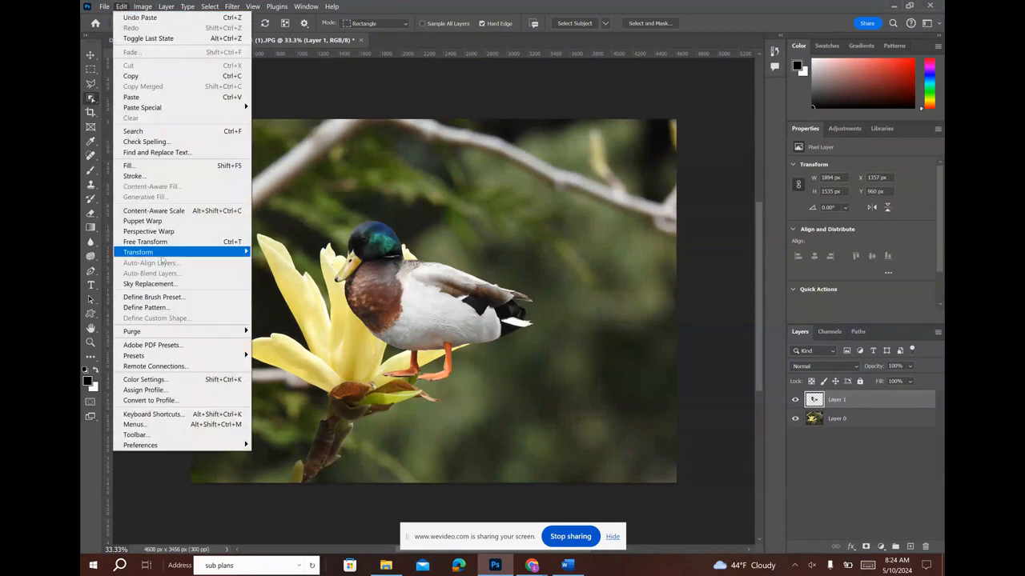
mouse_move(160, 253)
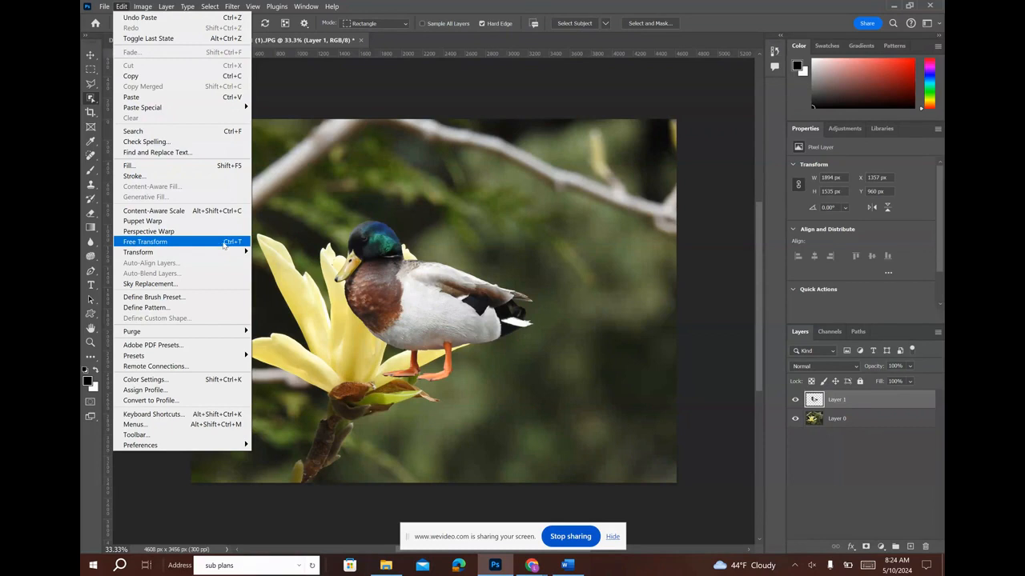
mouse_move(203, 258)
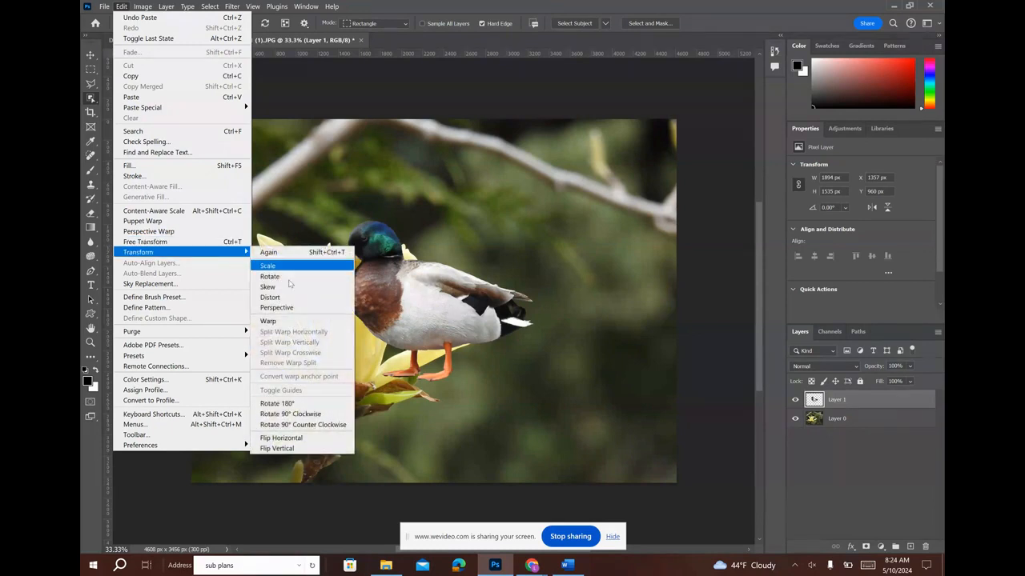
click(352, 83)
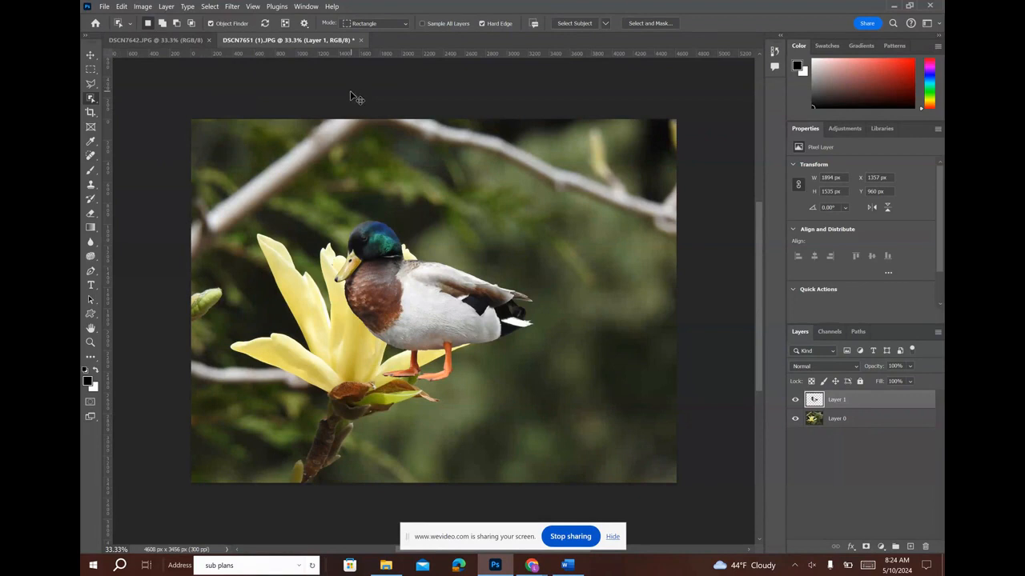
Free-transform the pasted duck, scaling it proportionally to about 70% over the flower
key(ctrl+t)
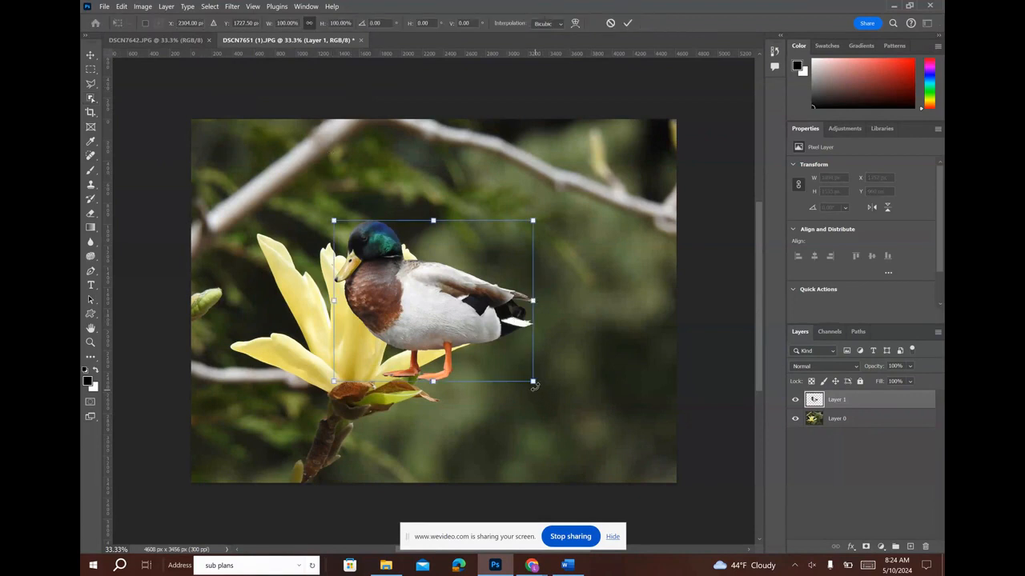
drag(535, 390, 450, 315)
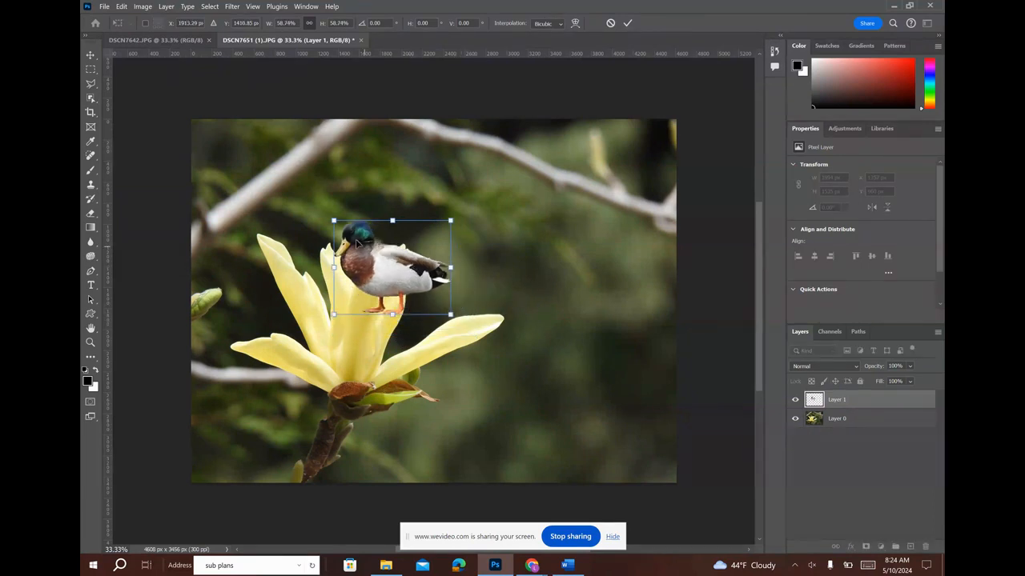
drag(333, 218, 352, 236)
drag(451, 316, 491, 347)
Rotate the duck about 6.6° counterclockwise, stand it on the flower's right petal and commit the transform
right_click(430, 308)
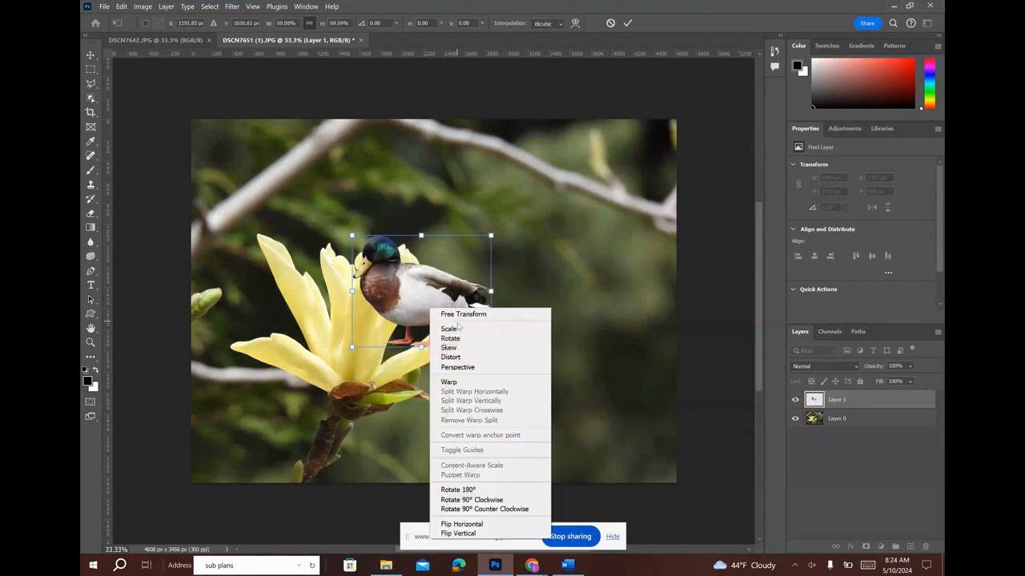
click(450, 339)
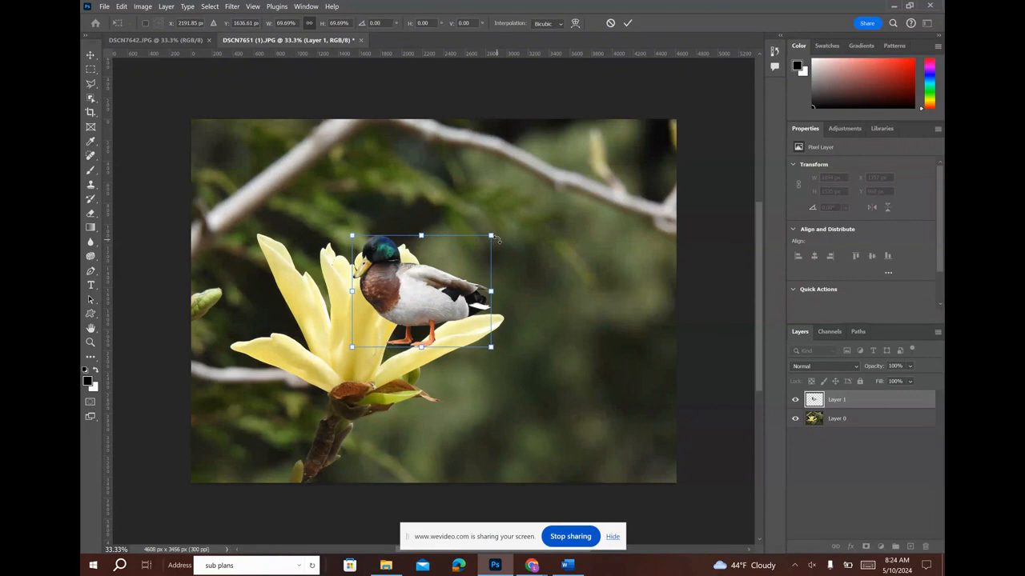
drag(491, 236, 484, 229)
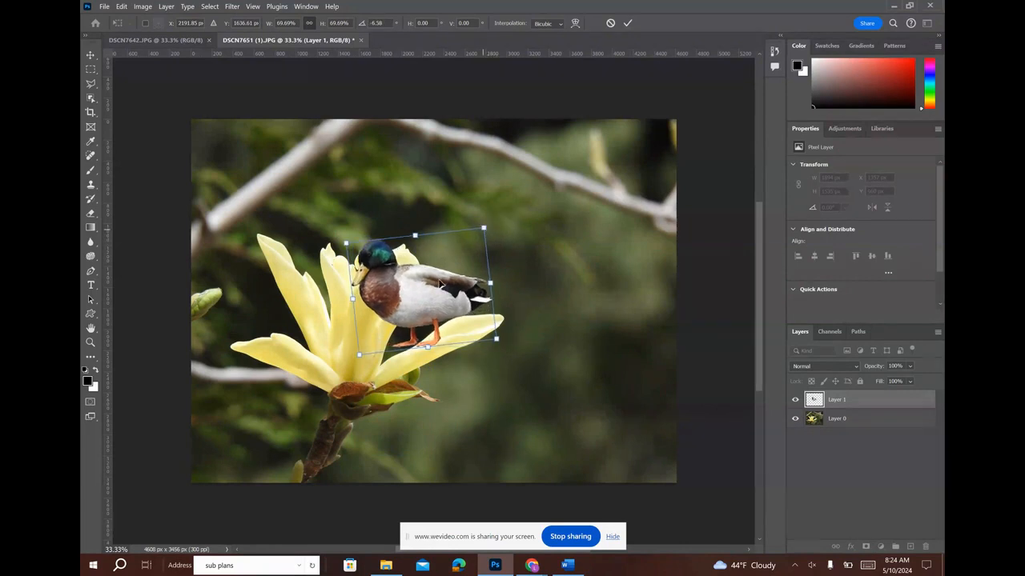
drag(415, 292, 445, 283)
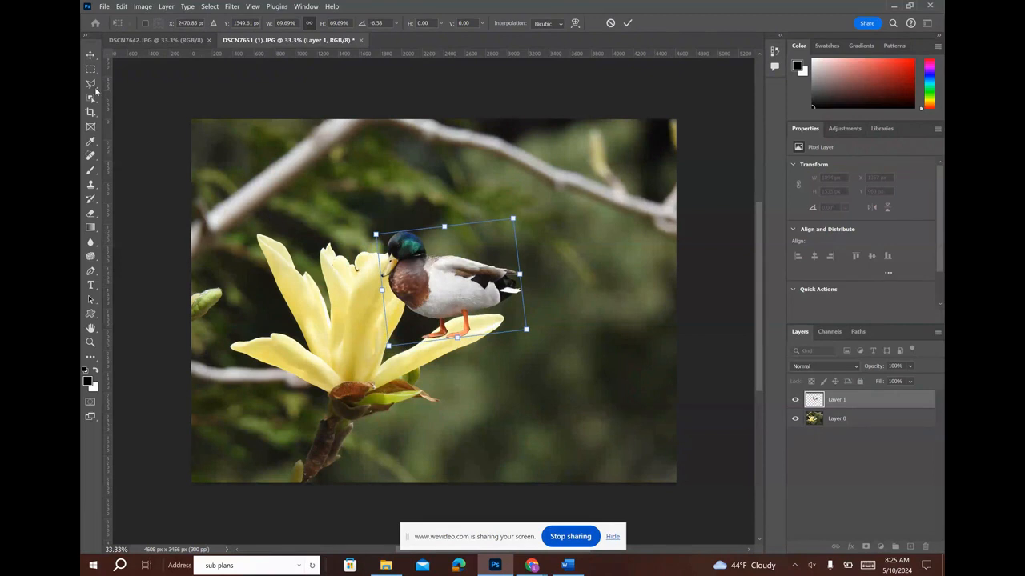
click(93, 56)
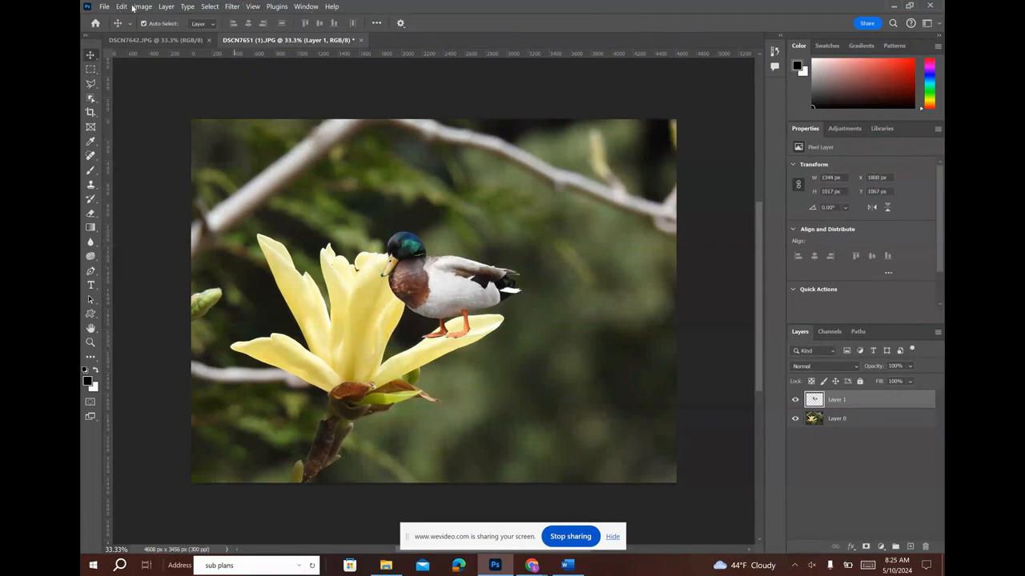
Flip the entire canvas horizontally
click(147, 7)
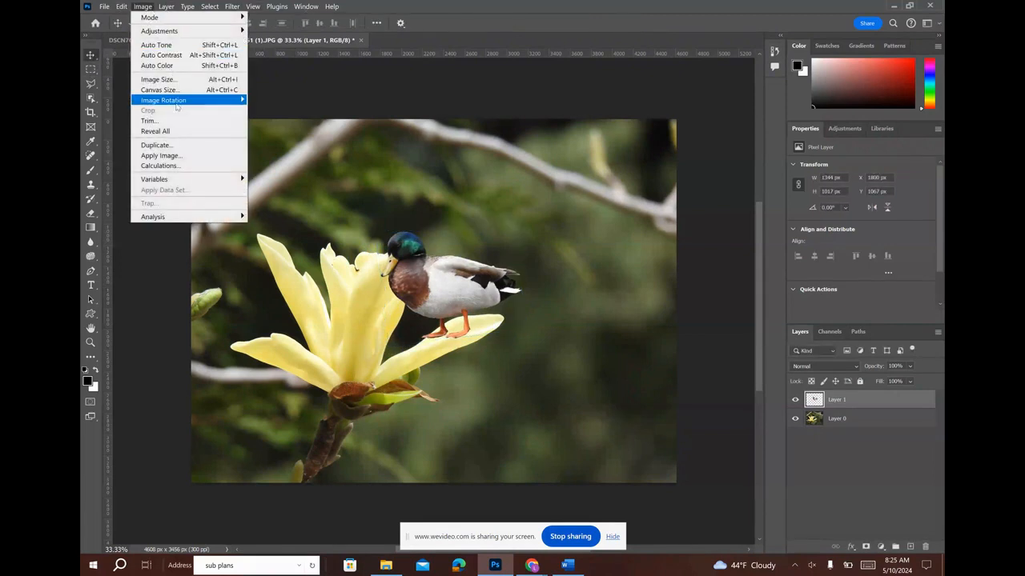
mouse_move(178, 106)
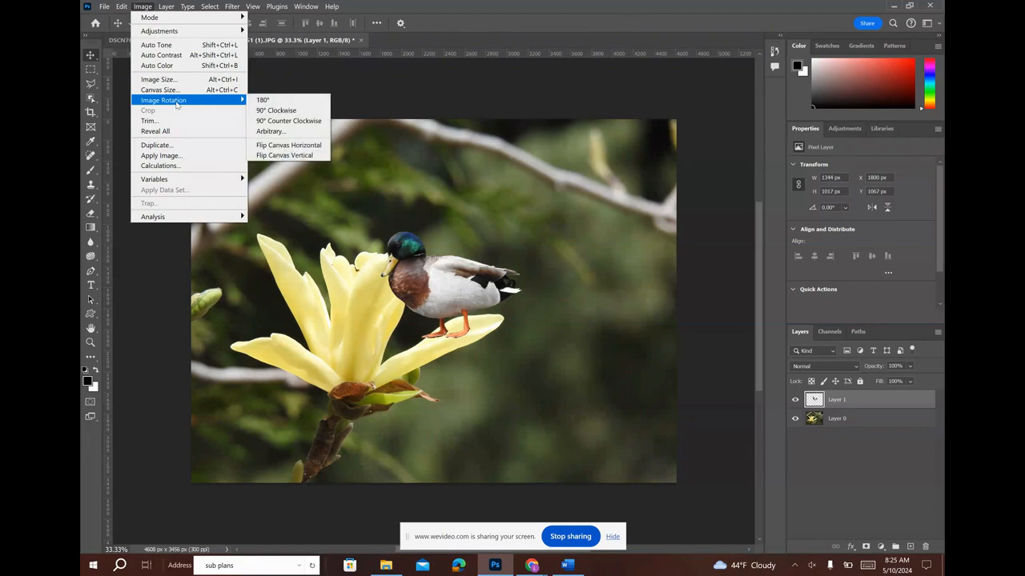
click(295, 147)
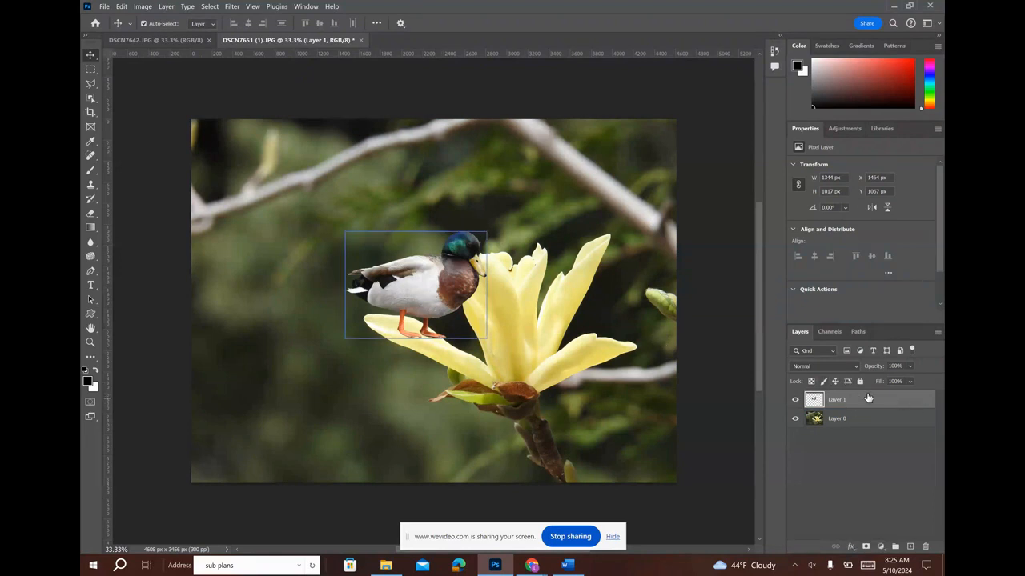
Flip only the duck layer horizontally with Free Transform and rotate it about 8° clockwise to follow the petal
key(ctrl+t)
right_click(405, 285)
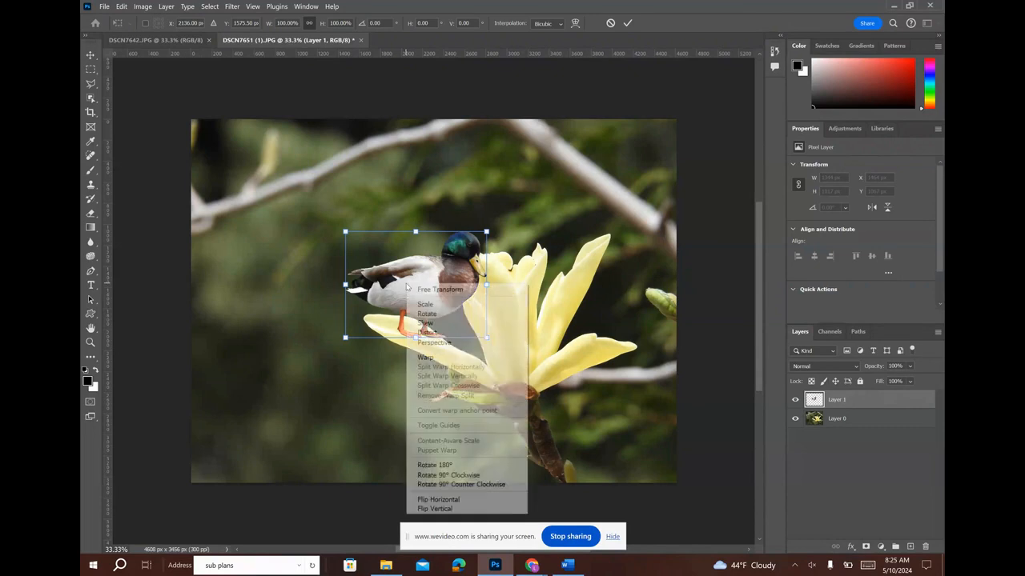
click(467, 500)
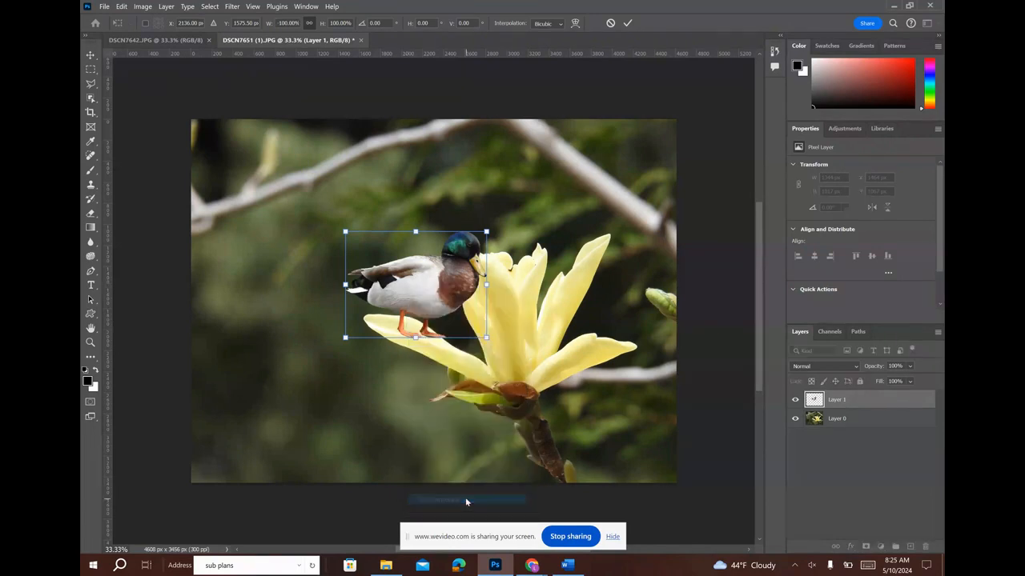
right_click(416, 275)
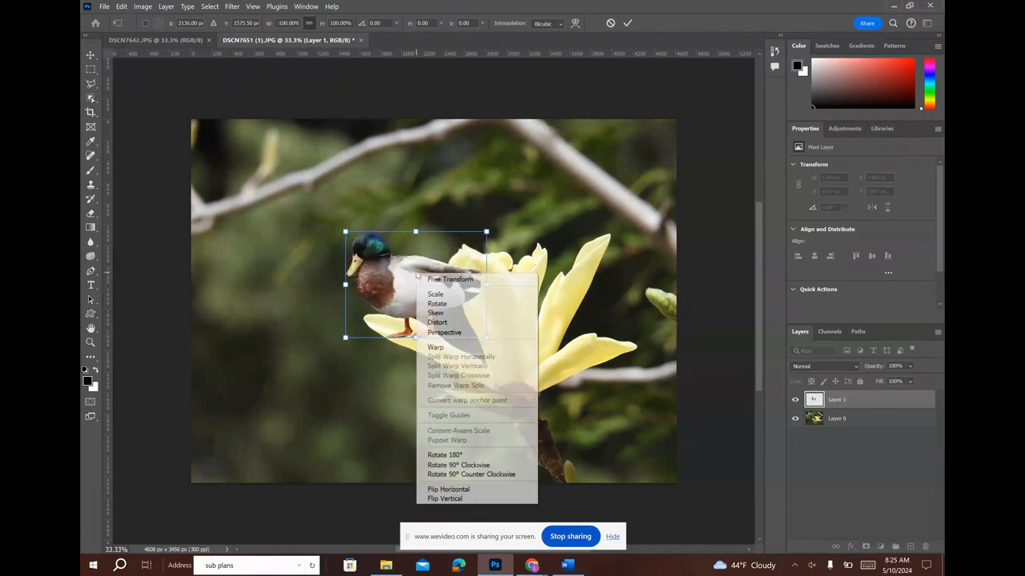
click(451, 305)
drag(488, 233, 490, 244)
Scale the duck to about 86%, position its feet on the flower's left petal and commit the transform
right_click(391, 286)
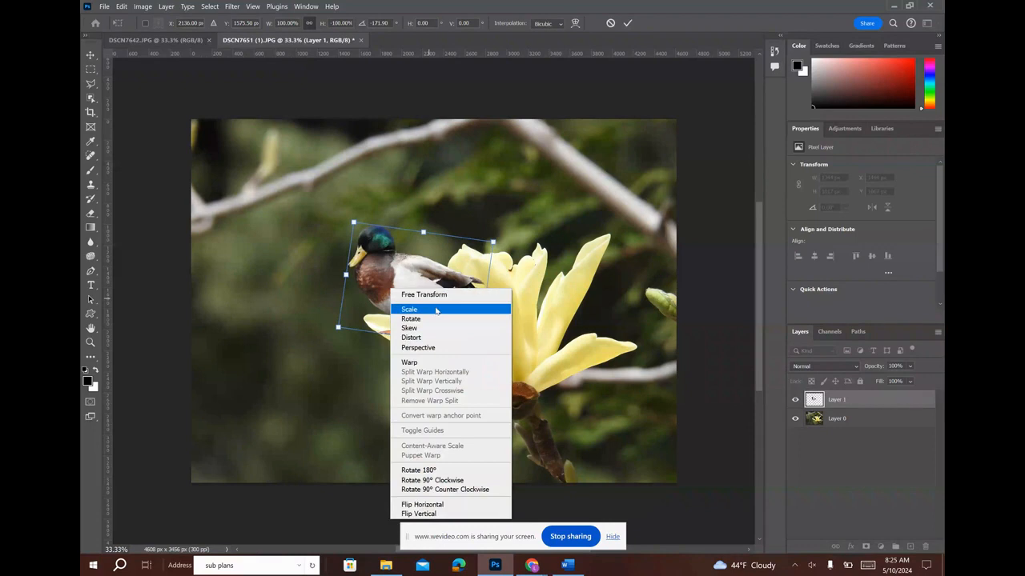
click(466, 346)
drag(477, 347, 460, 329)
drag(410, 288, 411, 301)
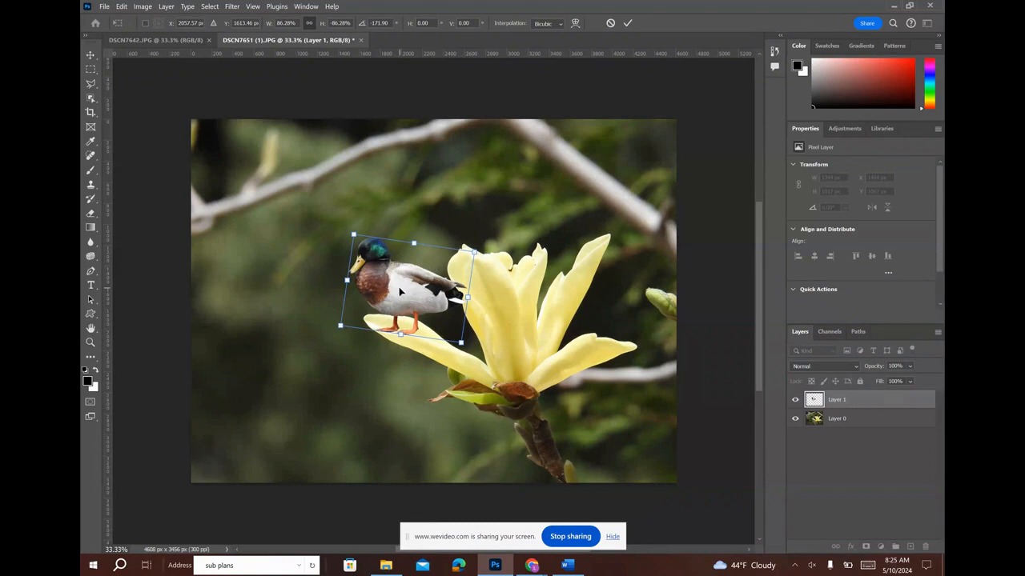
click(831, 478)
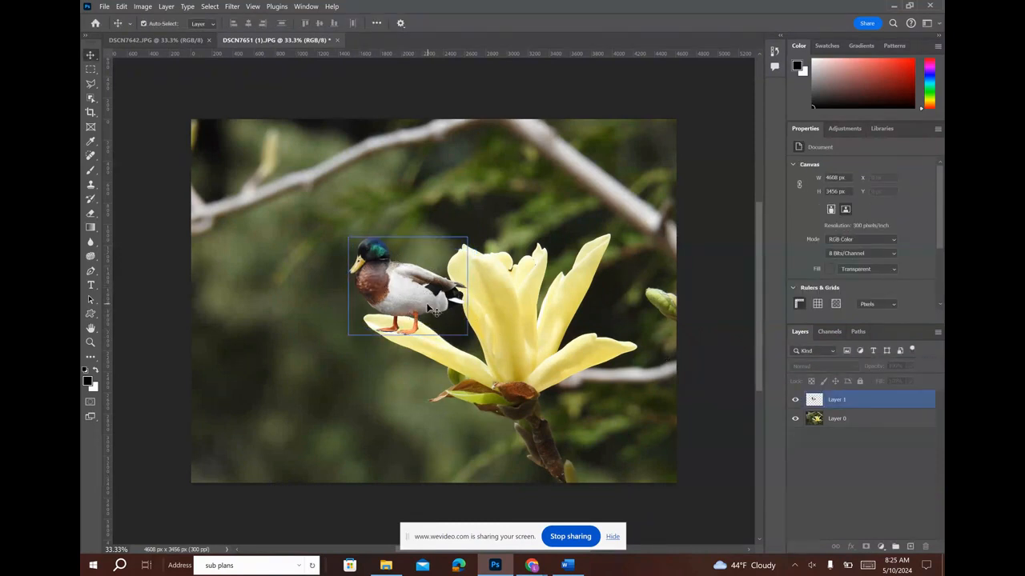
click(378, 390)
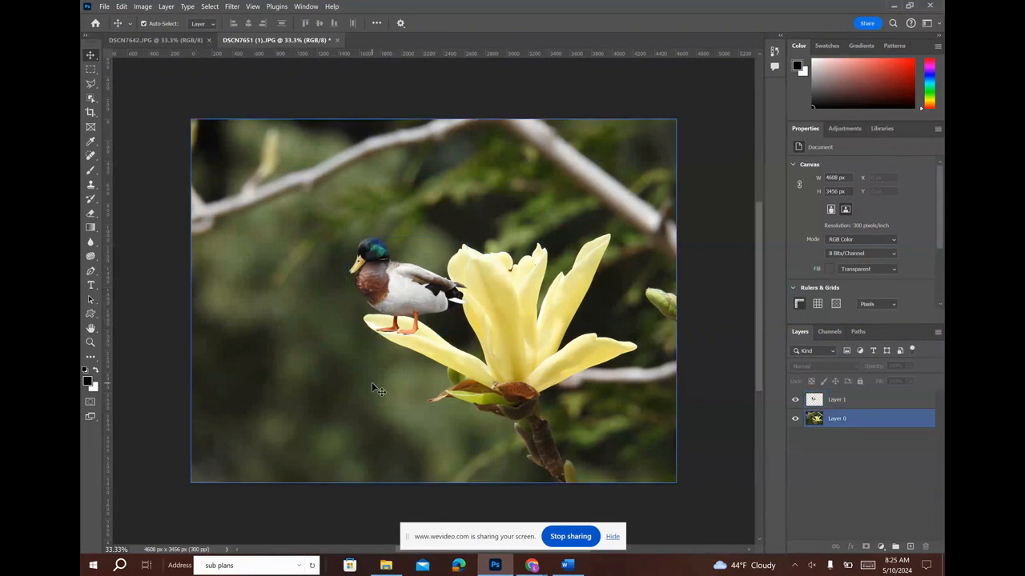
Paste two more copies of the duck, moving one onto the flower's central petals and the other onto the upper-right branch
click(869, 457)
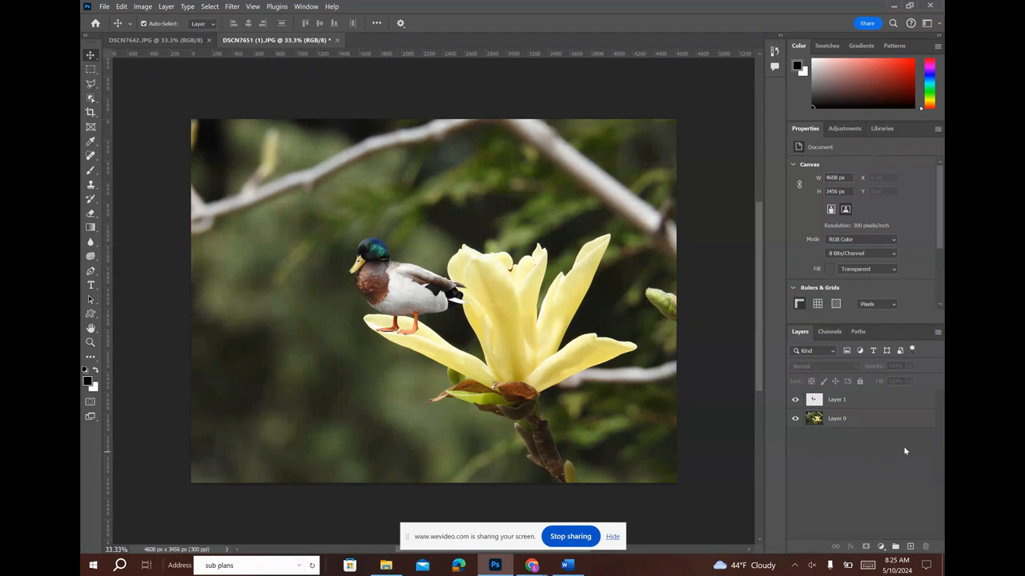
click(845, 401)
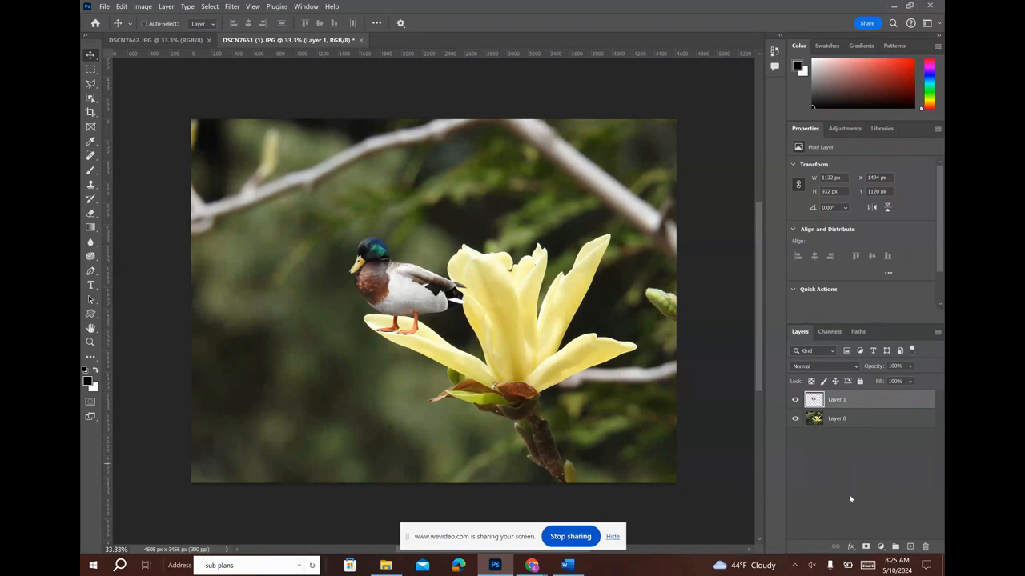
key(ctrl+v)
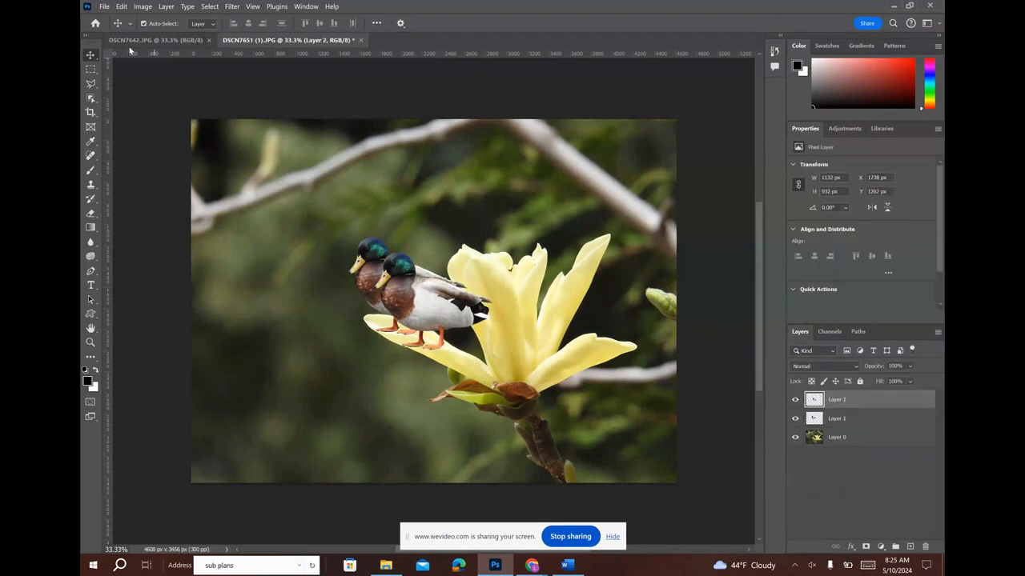
click(645, 402)
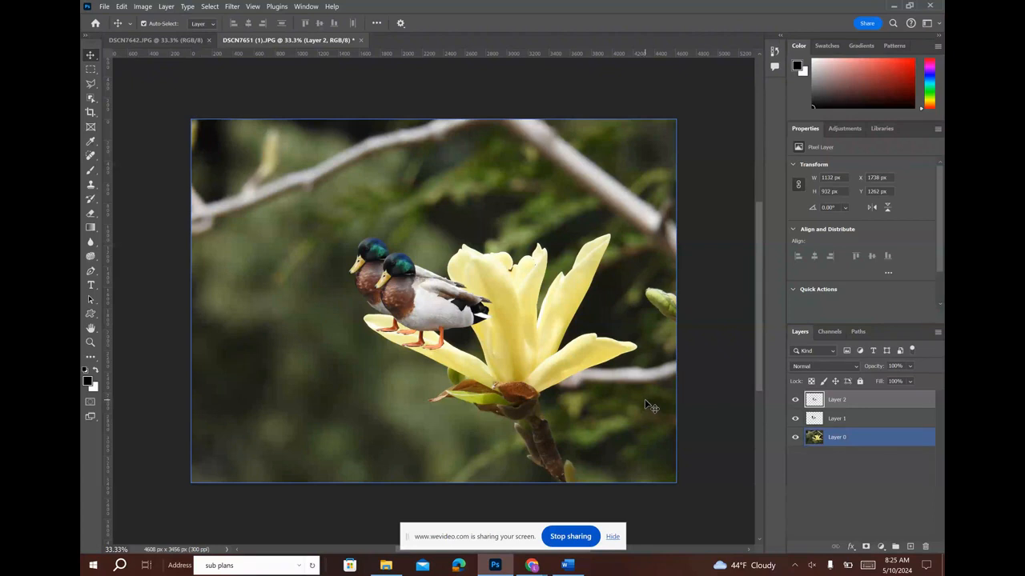
key(ctrl+v)
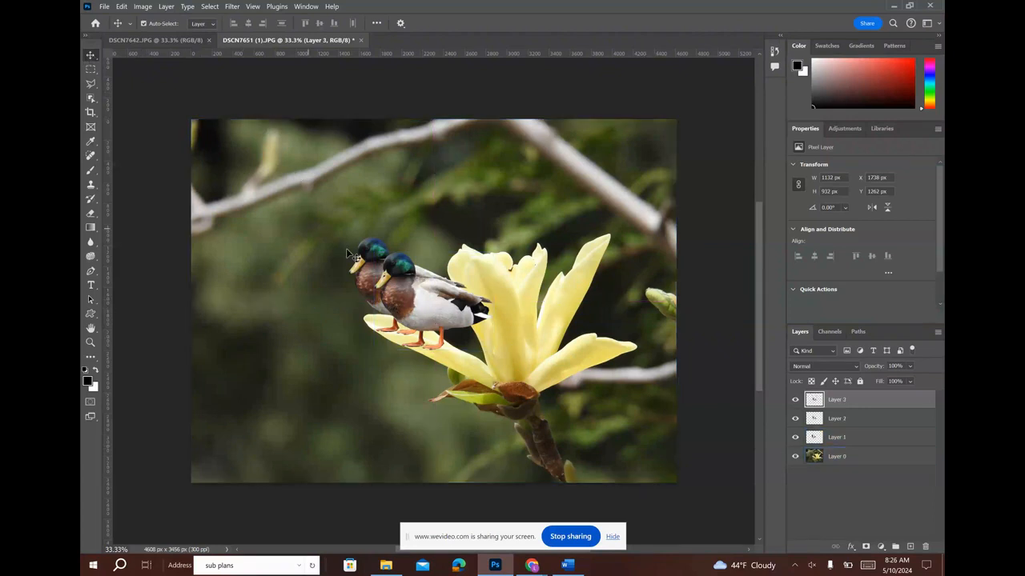
drag(412, 300, 475, 207)
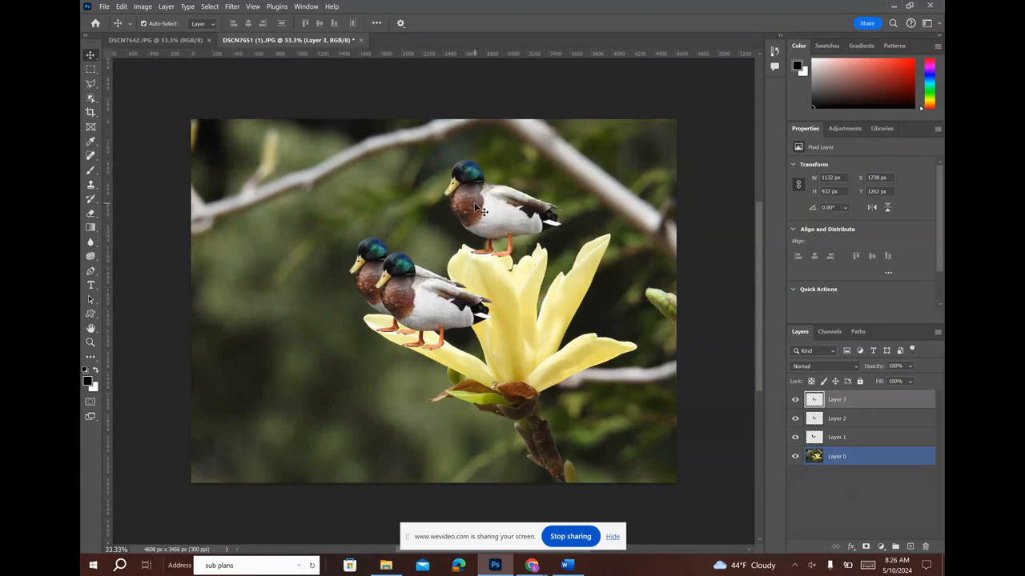
drag(410, 311, 594, 148)
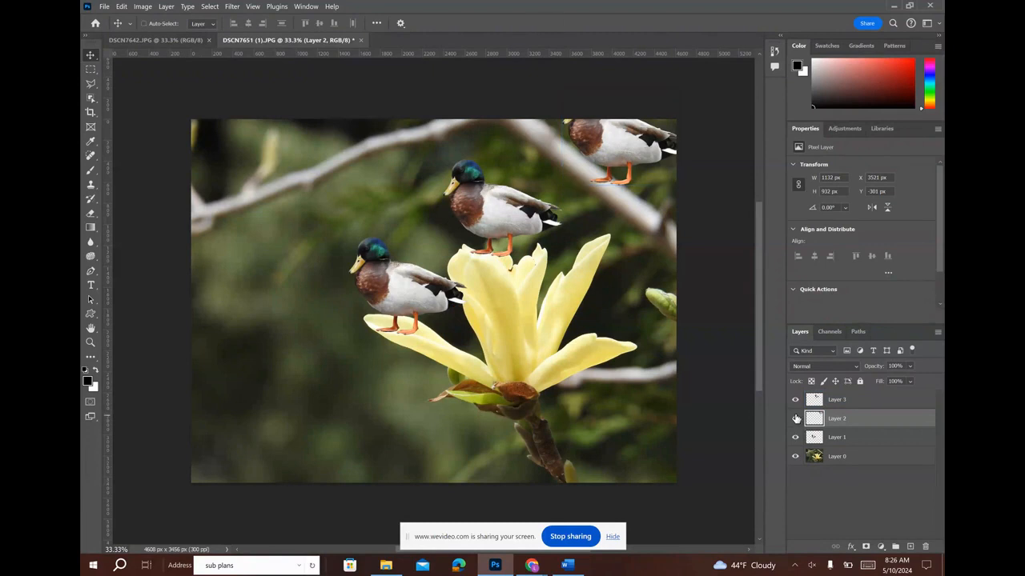
Scale the duck on the upper-right branch to about 29% with Free Transform and commit the transform
key(ctrl+t)
drag(677, 185, 582, 147)
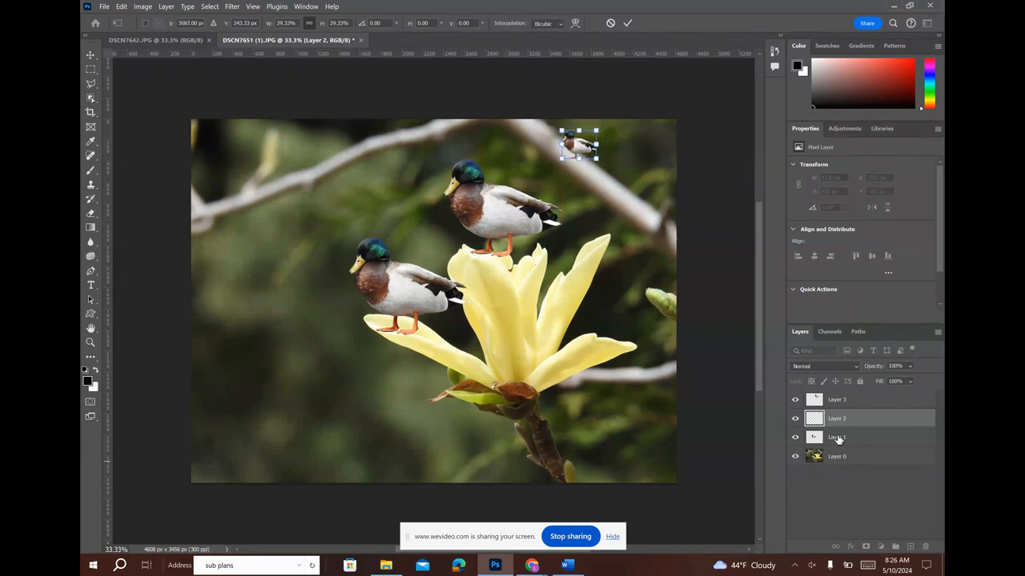
key(Return)
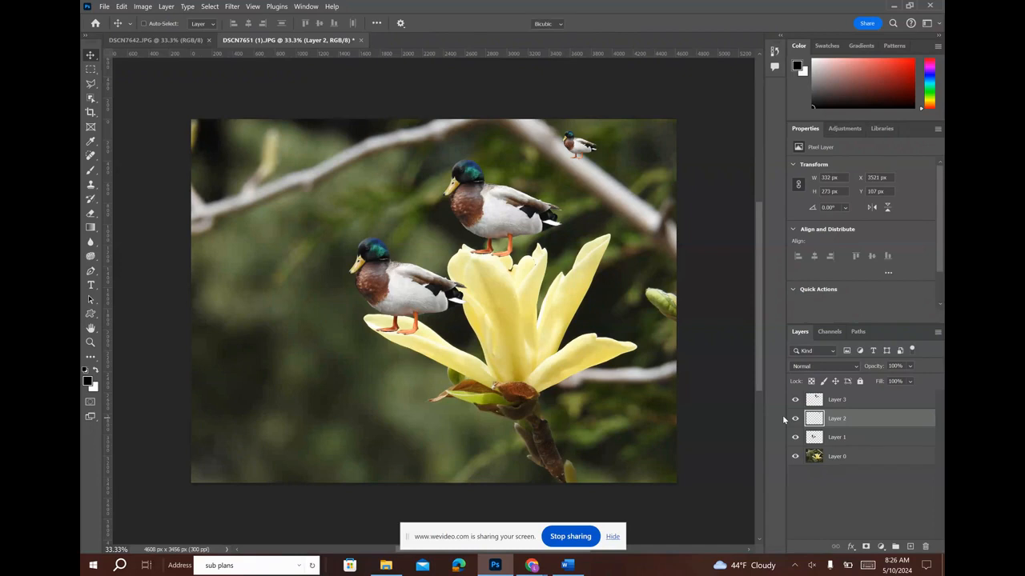
key(ctrl+t)
key(Return)
Scale the Layer 3 duck to about 42% with Free Transform, stand it on the central petal's tip and commit the transform
click(847, 401)
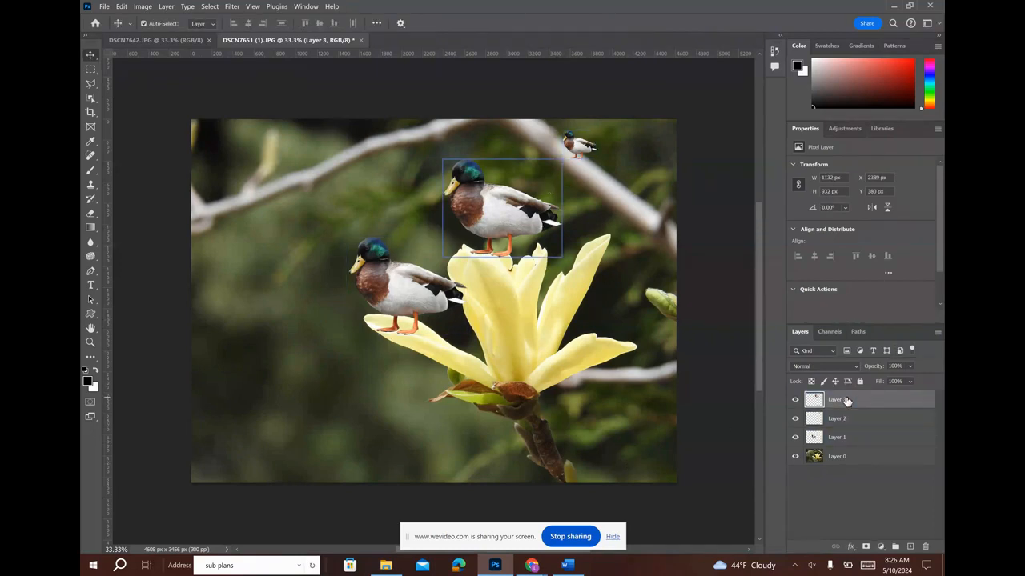
key(ctrl+t)
drag(560, 257, 495, 248)
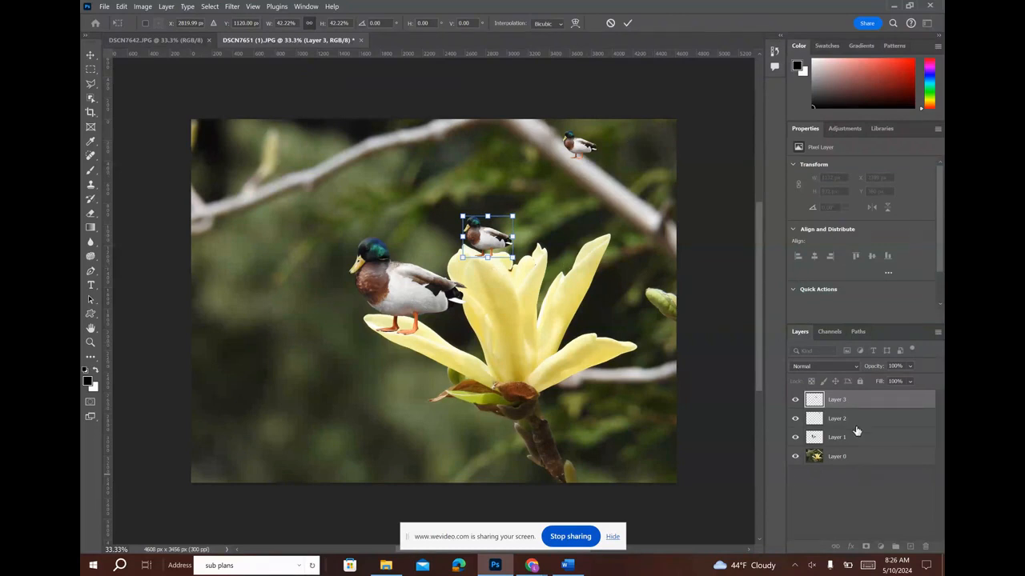
click(843, 128)
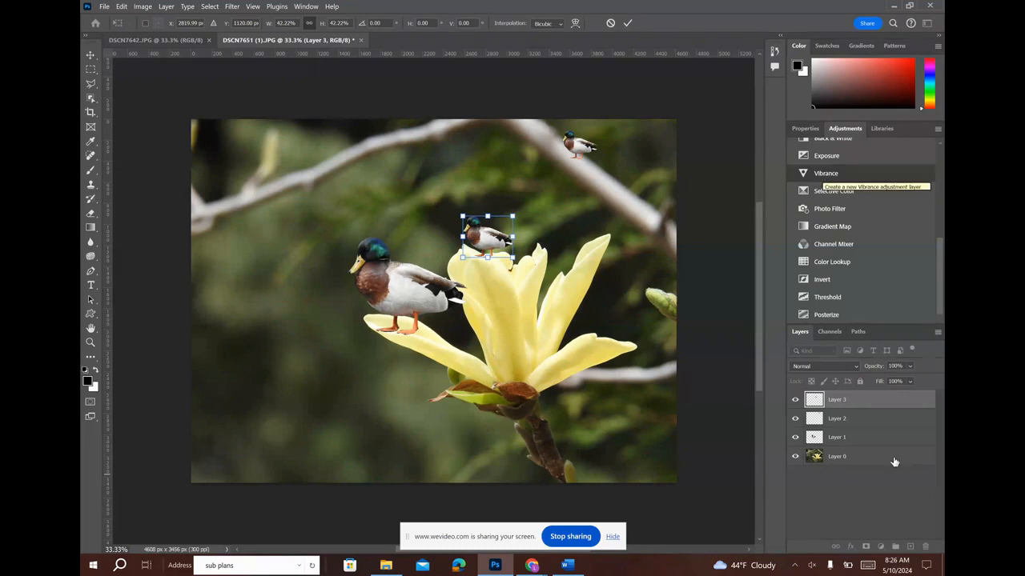
click(878, 505)
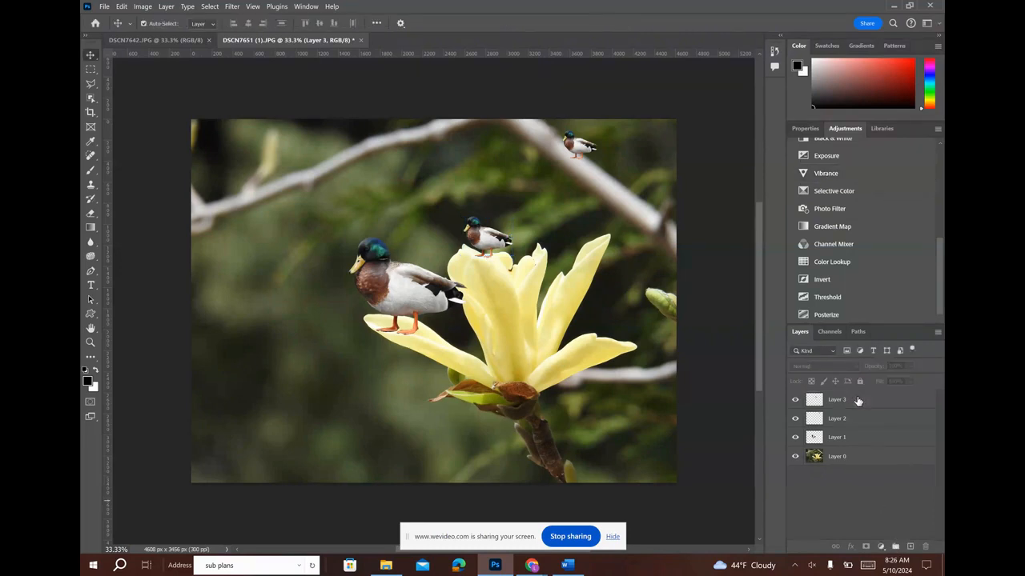
Add a Vibrance adjustment layer with vibrance +99 and saturation +100, and place it between Layer 2 and Layer 1
click(823, 173)
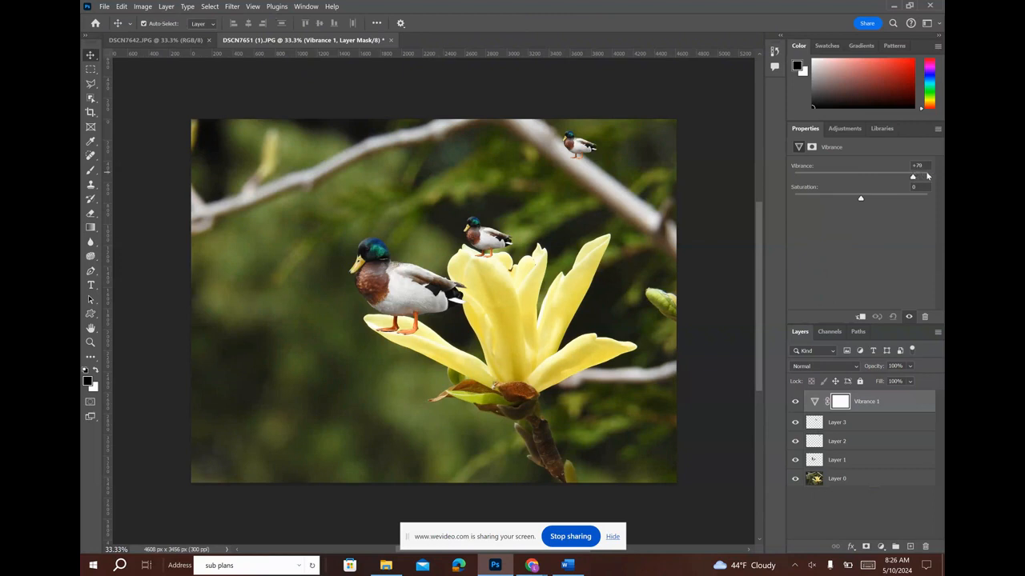
drag(899, 199, 937, 199)
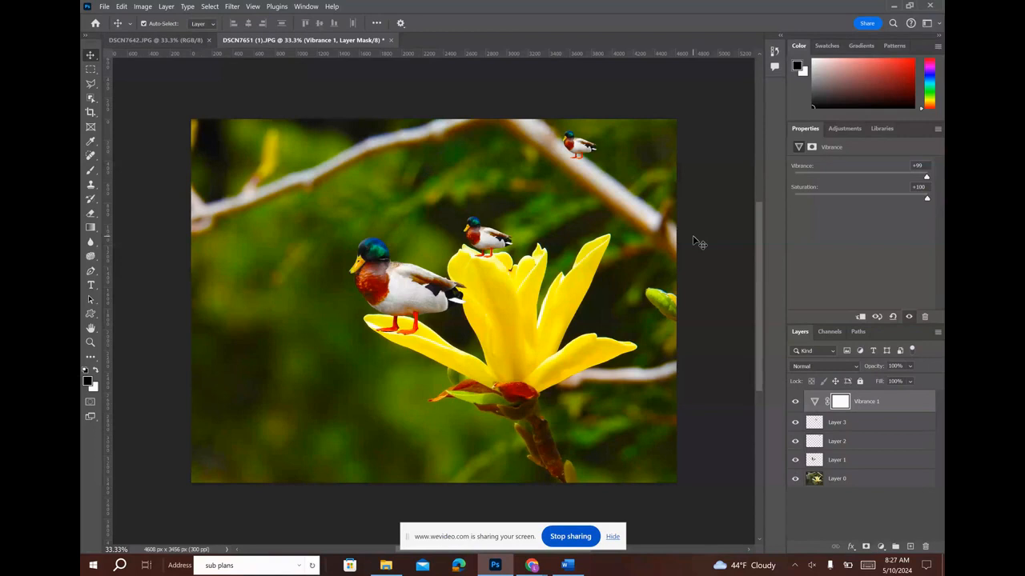
click(580, 150)
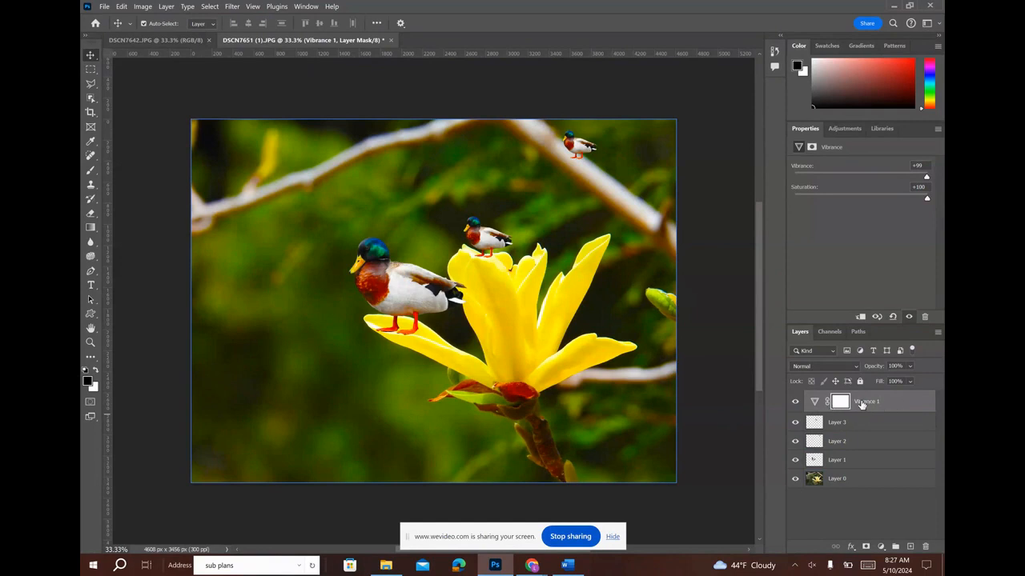
drag(872, 404, 863, 451)
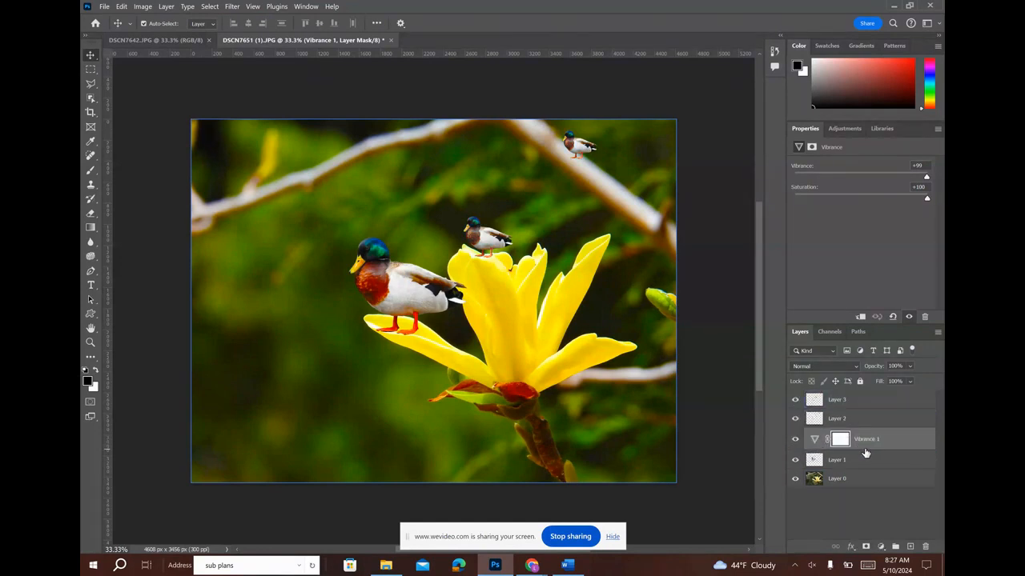
Examine which ducks and which layers below the Vibrance 1 adjustment are affected by it
click(392, 314)
click(422, 298)
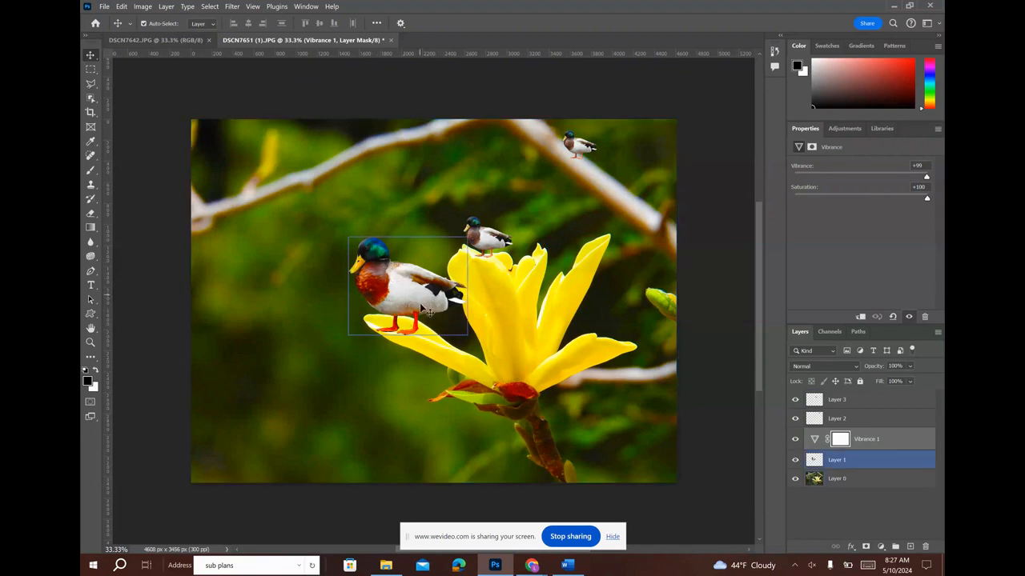
click(498, 244)
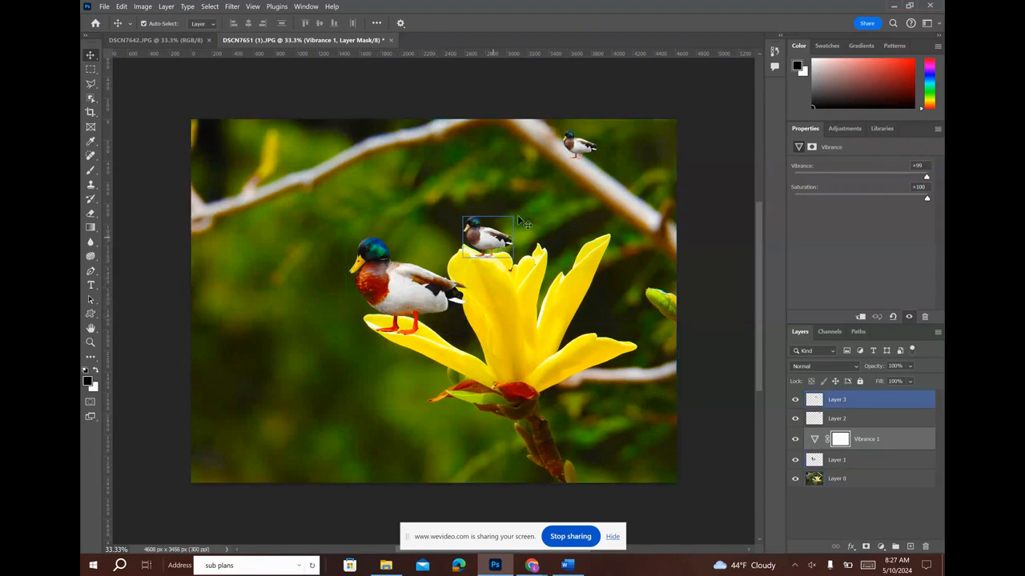
click(581, 152)
click(485, 245)
click(610, 408)
click(860, 458)
click(853, 480)
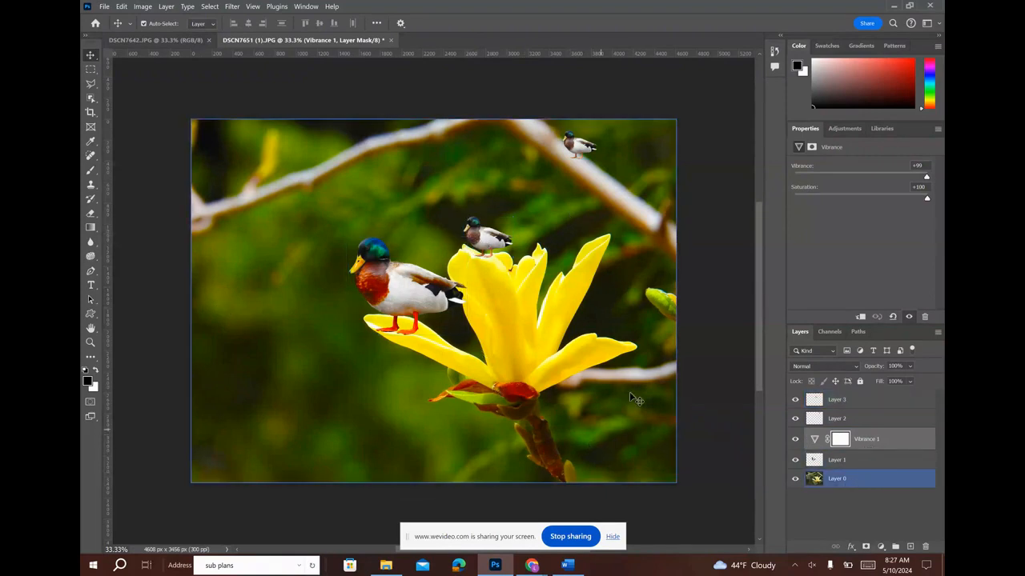
click(495, 522)
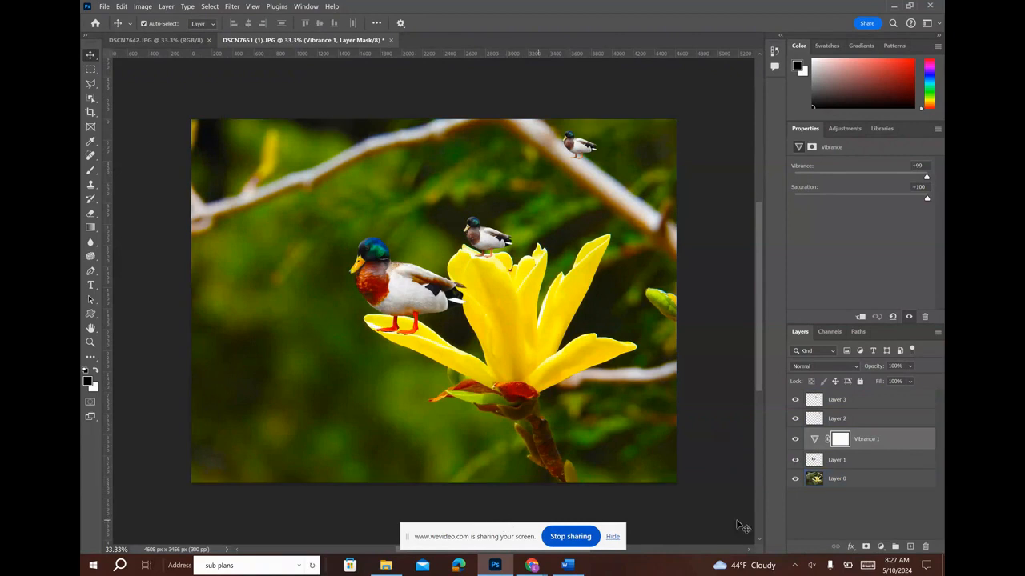
Clip the Vibrance 1 adjustment to Layer 1 with a clipping mask to limit it to the large duck
click(870, 460)
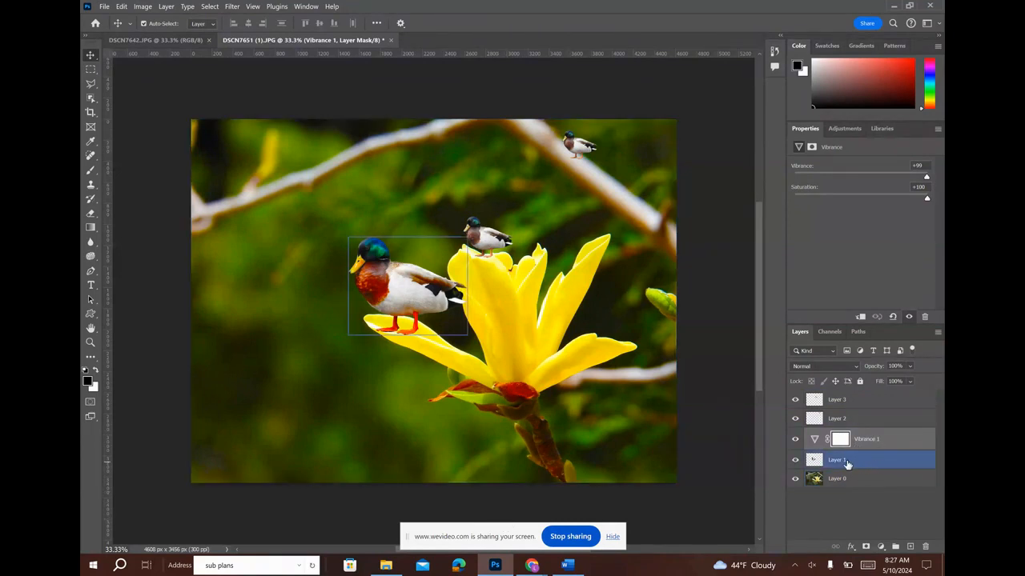
right_click(887, 441)
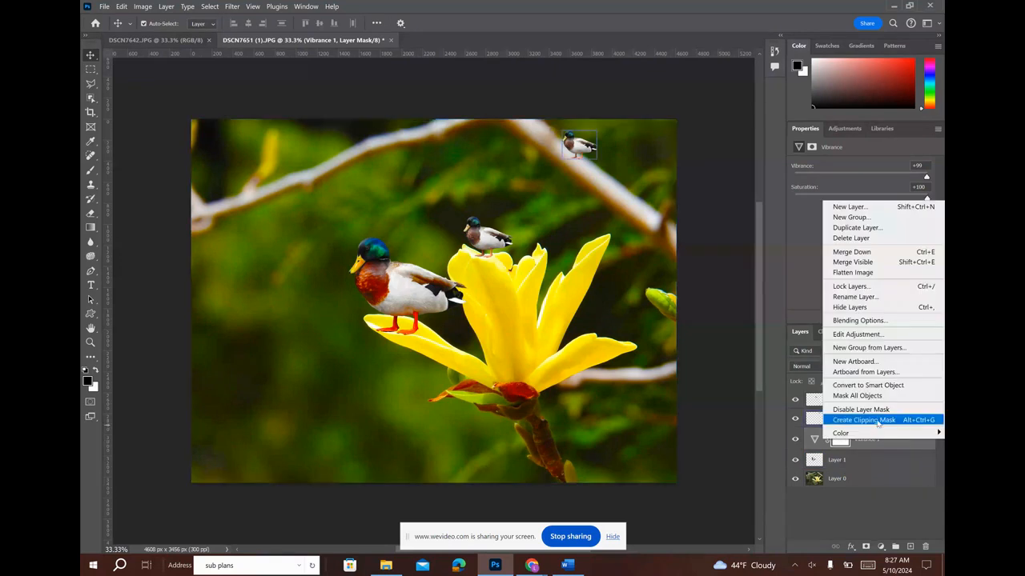
click(878, 420)
click(470, 322)
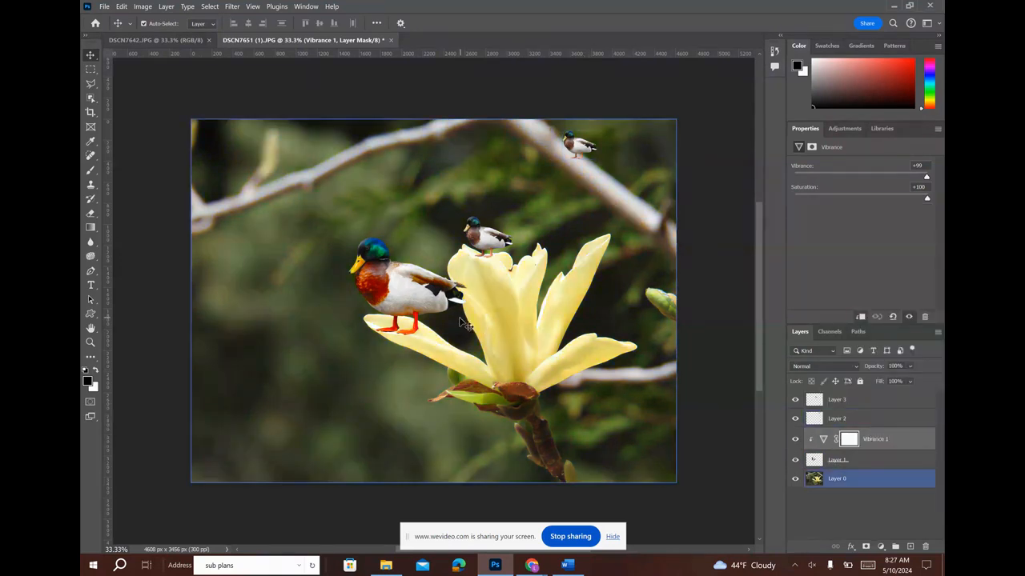
click(400, 300)
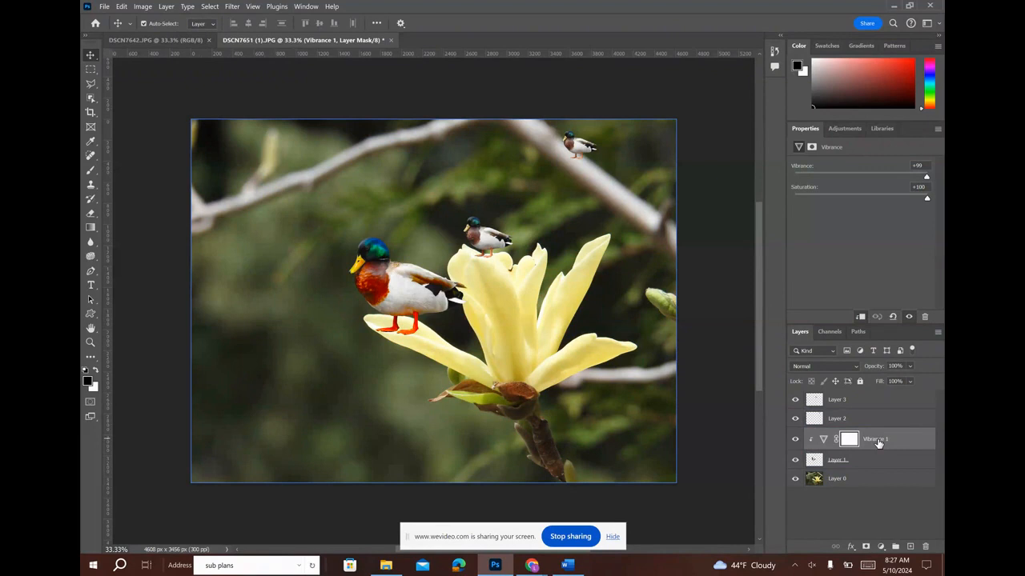
Release the clipping mask of the Vibrance 1 adjustment layer
click(847, 129)
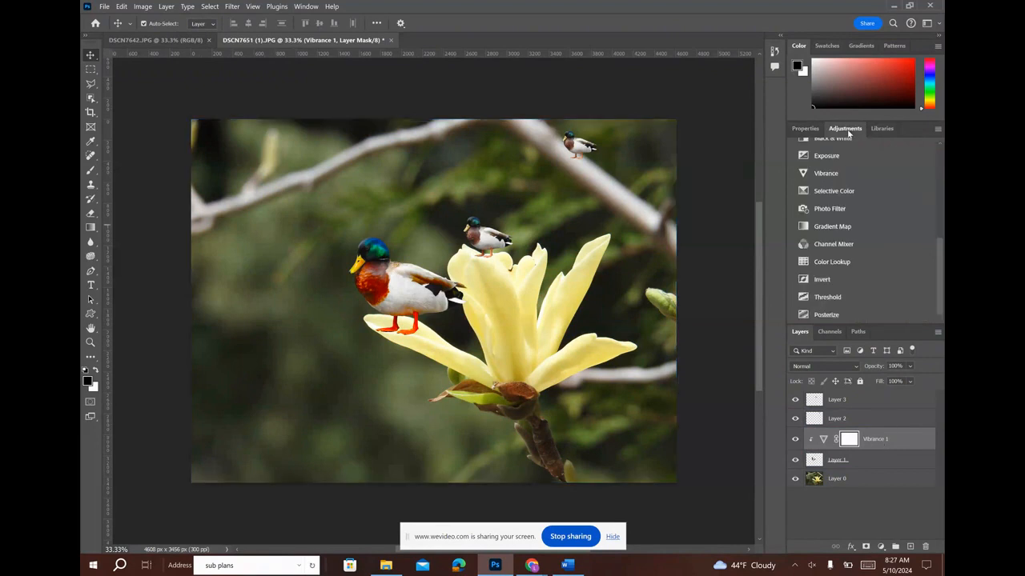
click(850, 495)
right_click(872, 443)
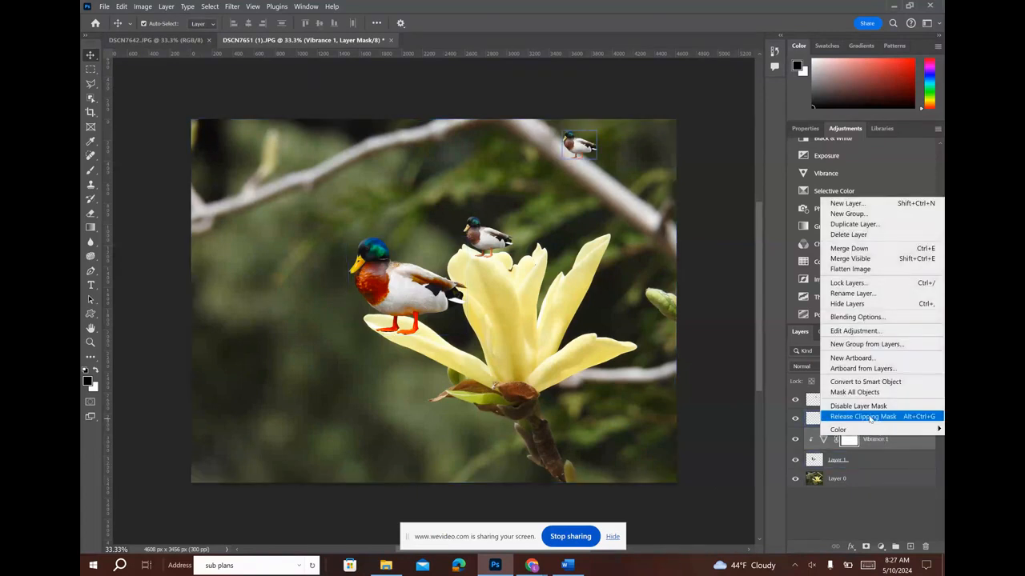
click(870, 417)
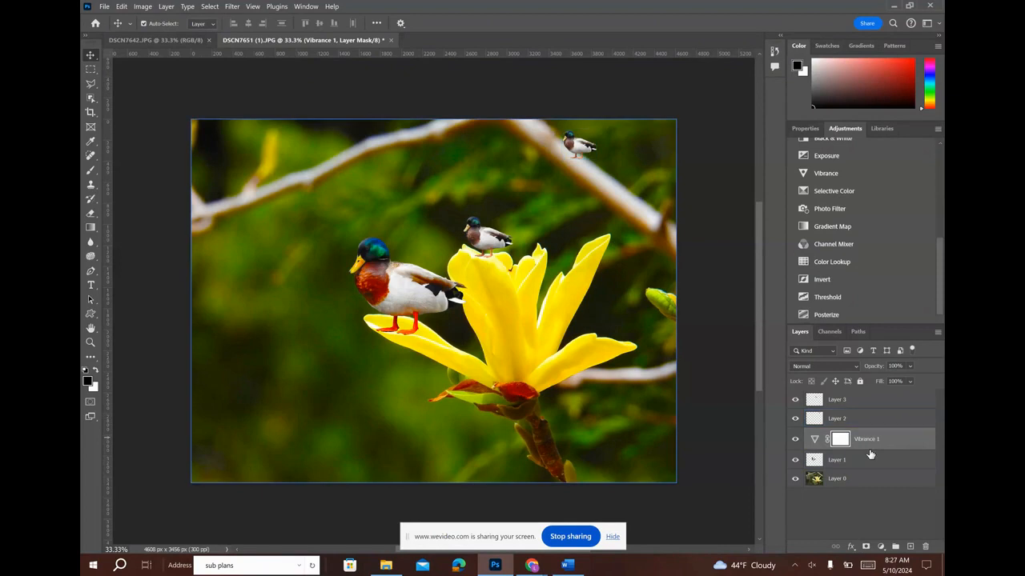
Create the Vibrance 1 clipping mask on Layer 1 again and release it once more
right_click(870, 444)
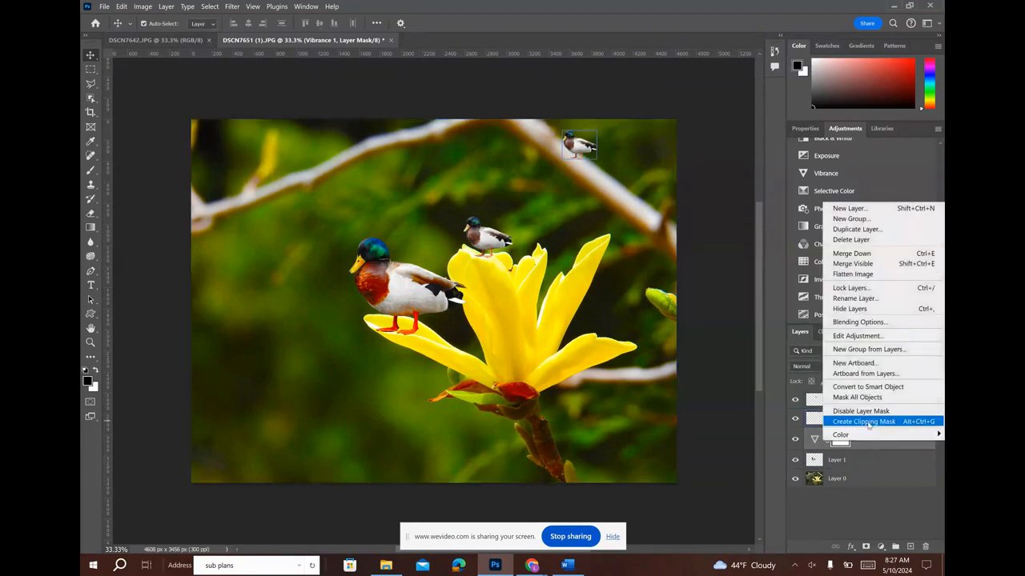
click(868, 422)
right_click(878, 445)
click(874, 421)
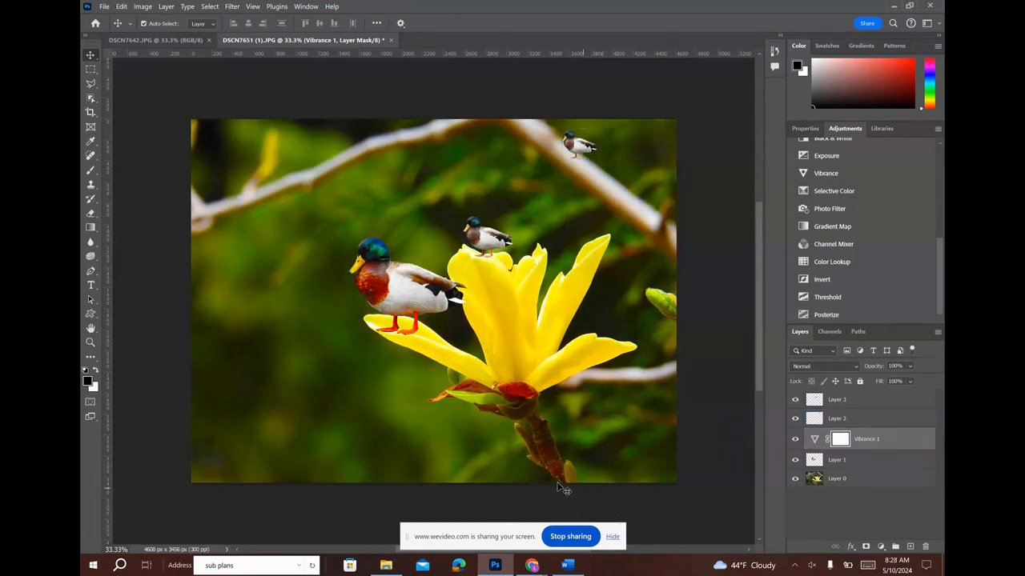